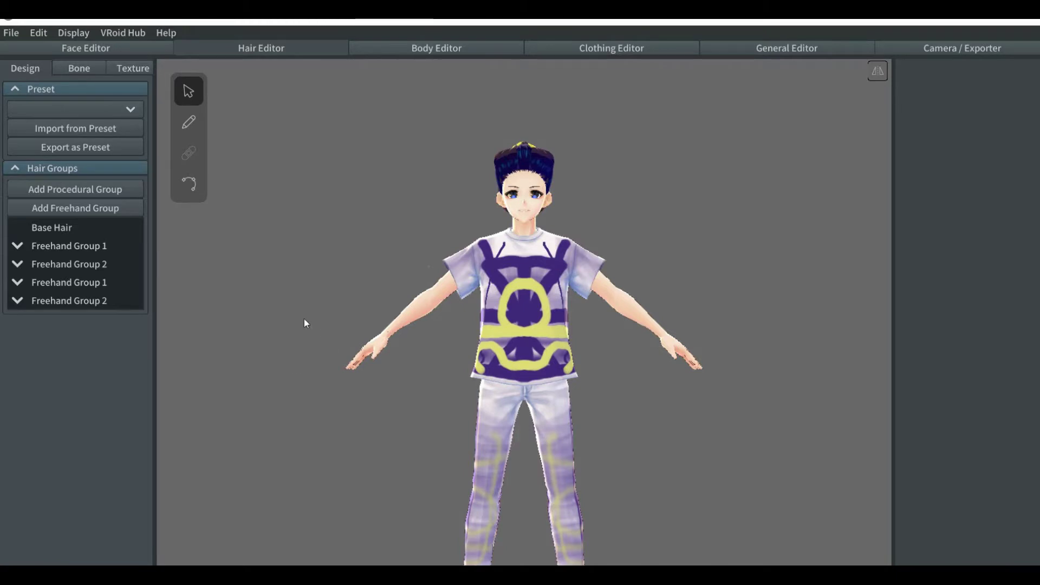
Step: Duplicate the purple hair material from the Base Hair group and select the new copy
left_click(282, 291)
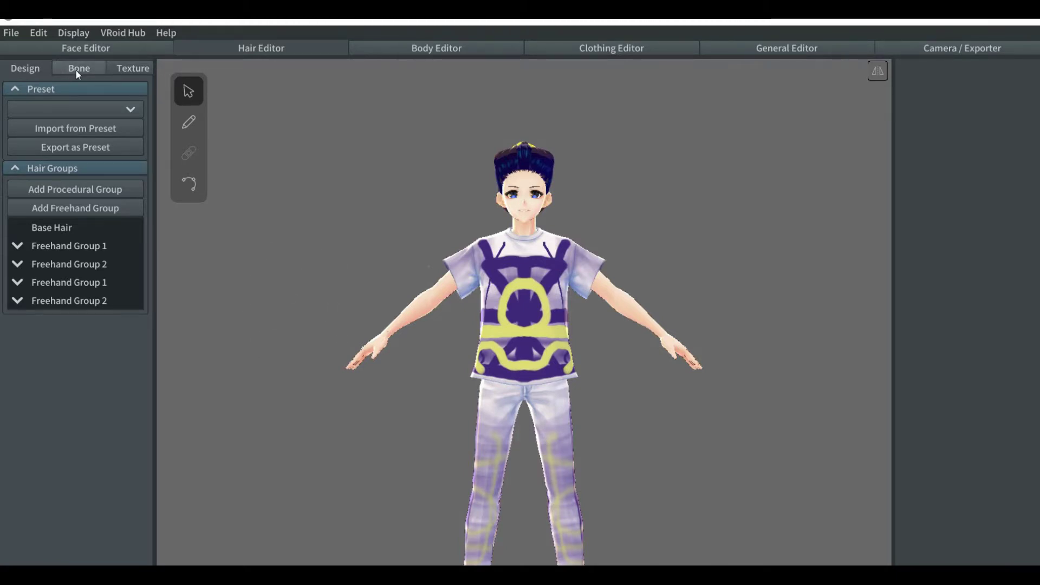
left_click(74, 227)
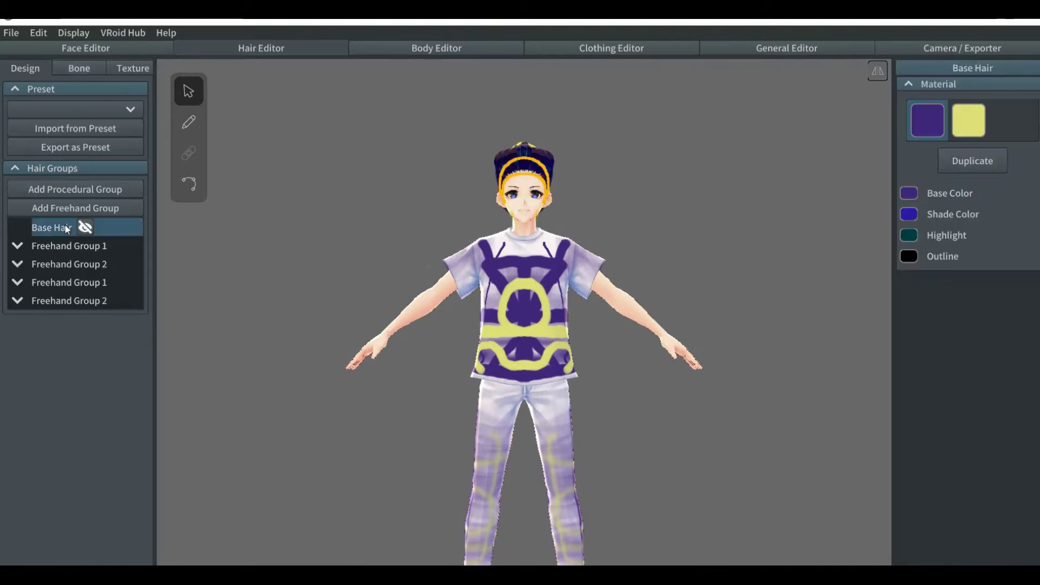
left_click(984, 160)
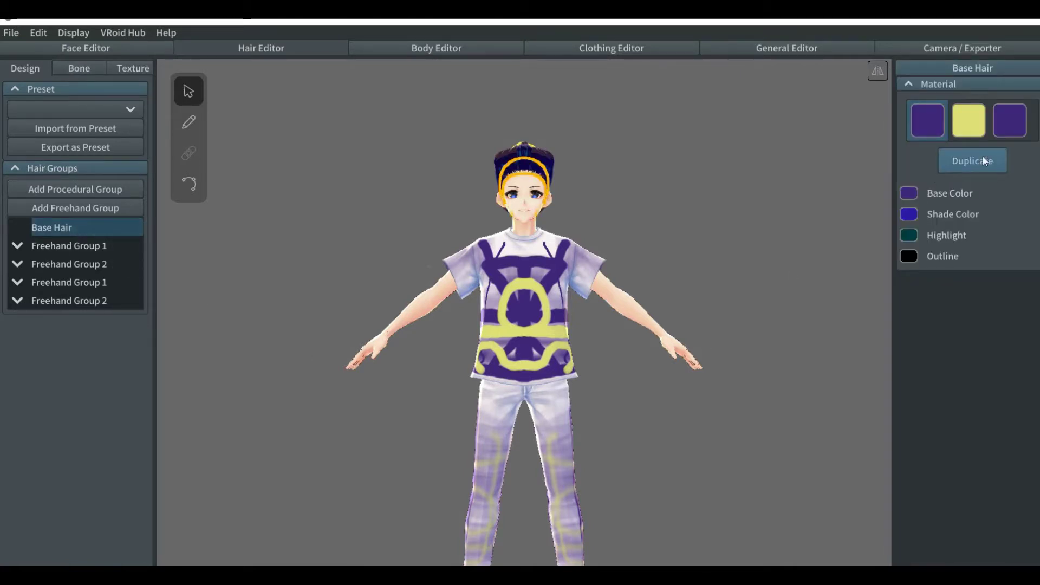
left_click(1000, 128)
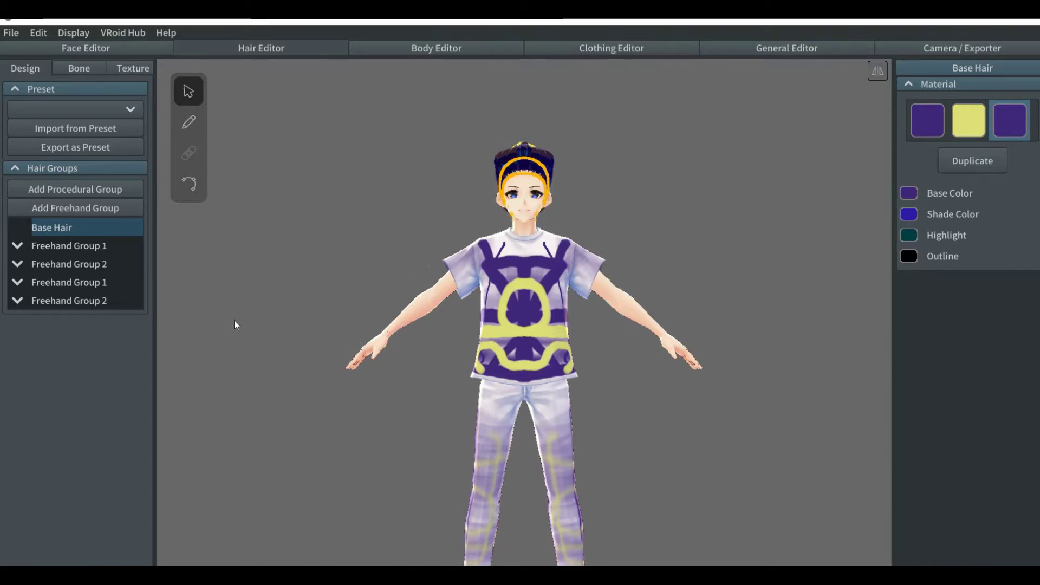
Step: Add a freehand hair group with symmetry on and assign the duplicated purple material to it
left_click(69, 203)
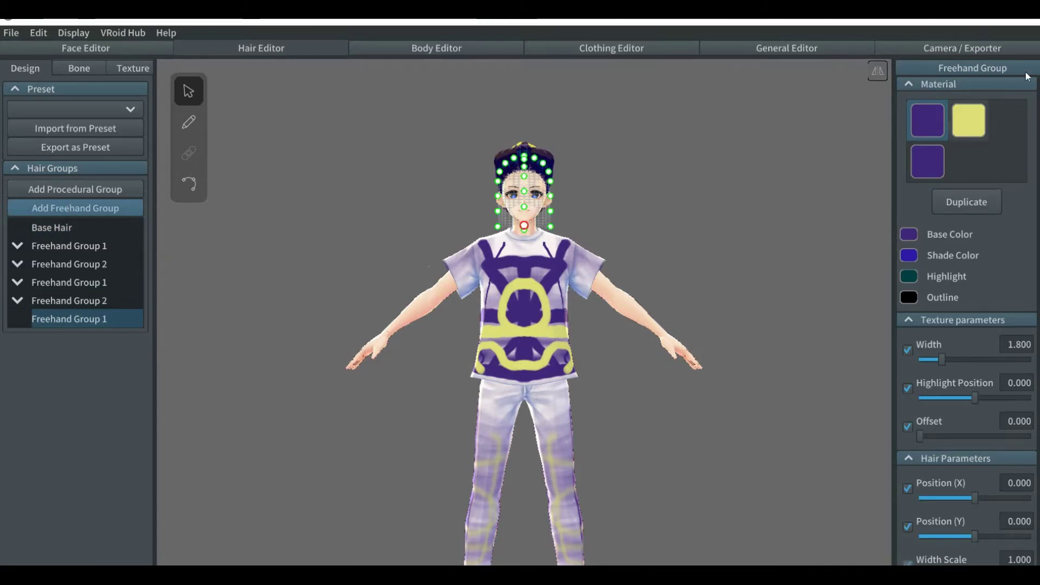
left_click(877, 71)
left_click(921, 161)
left_click(595, 198)
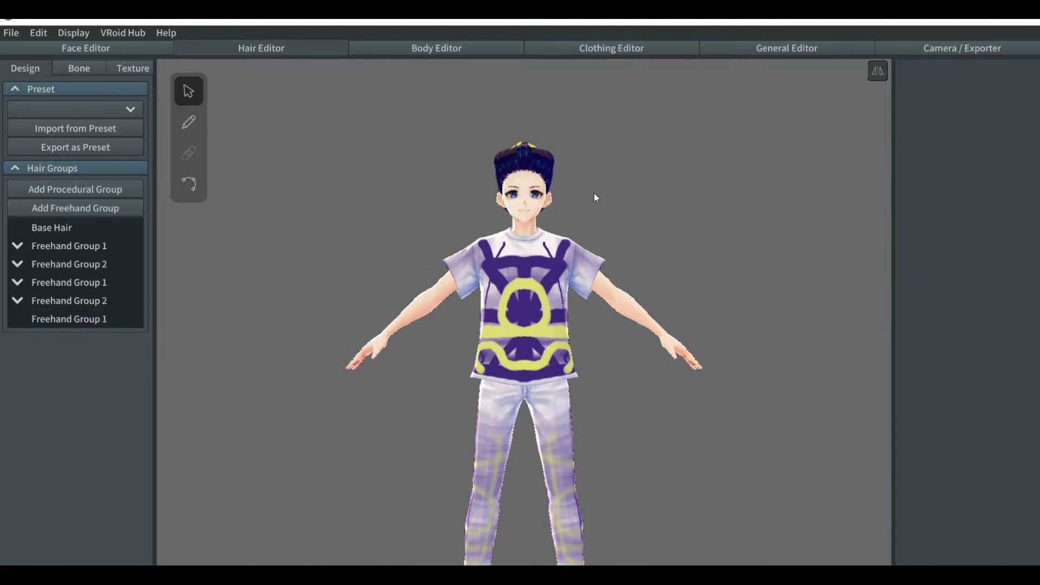
Step: Select the newly added freehand group and examine its guide mesh around the head from the side and front
left_click(119, 319)
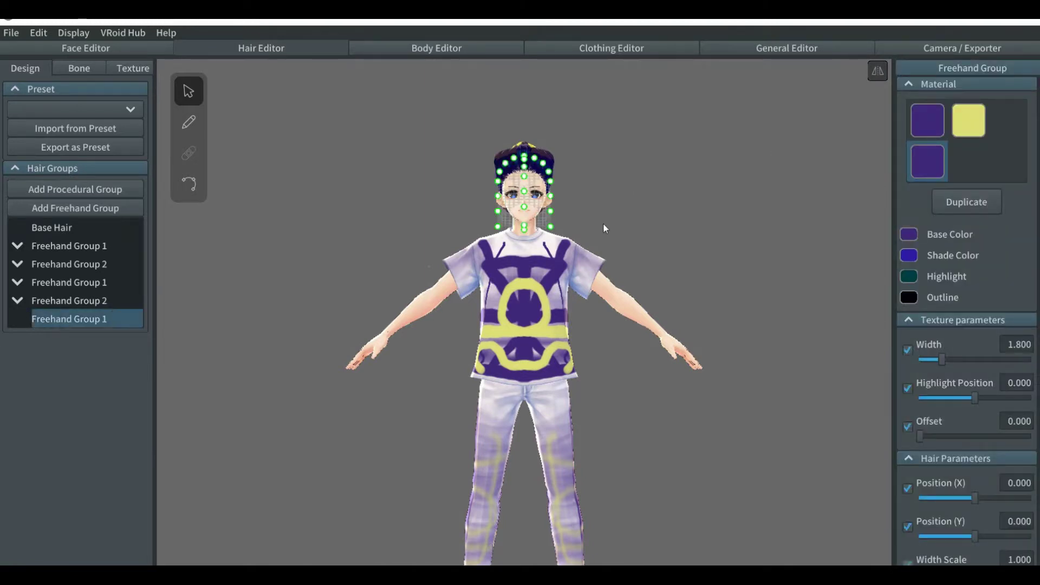
right_click_drag(644, 211, 595, 224)
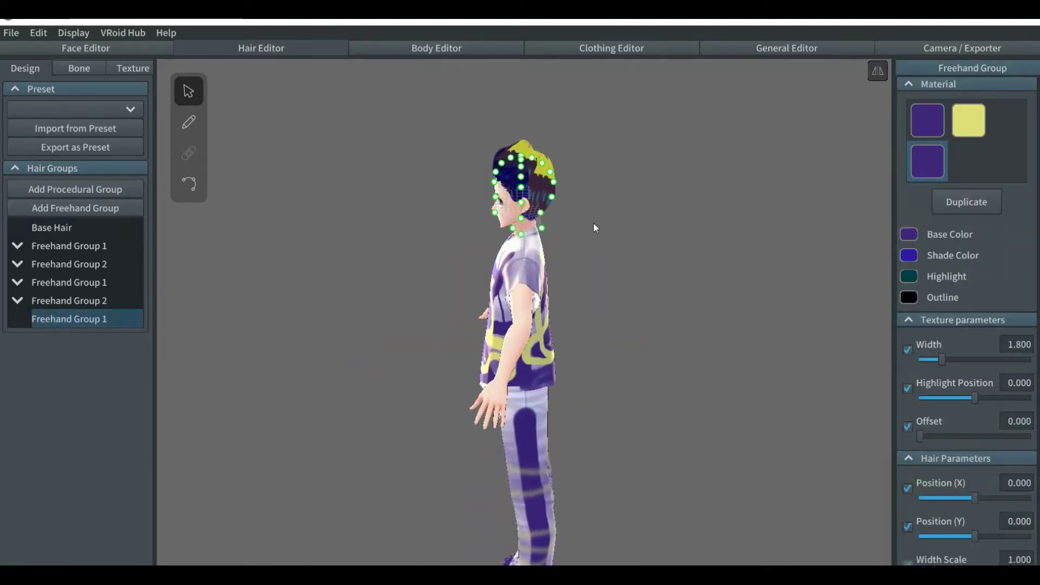
scroll(634, 257, "up", 5)
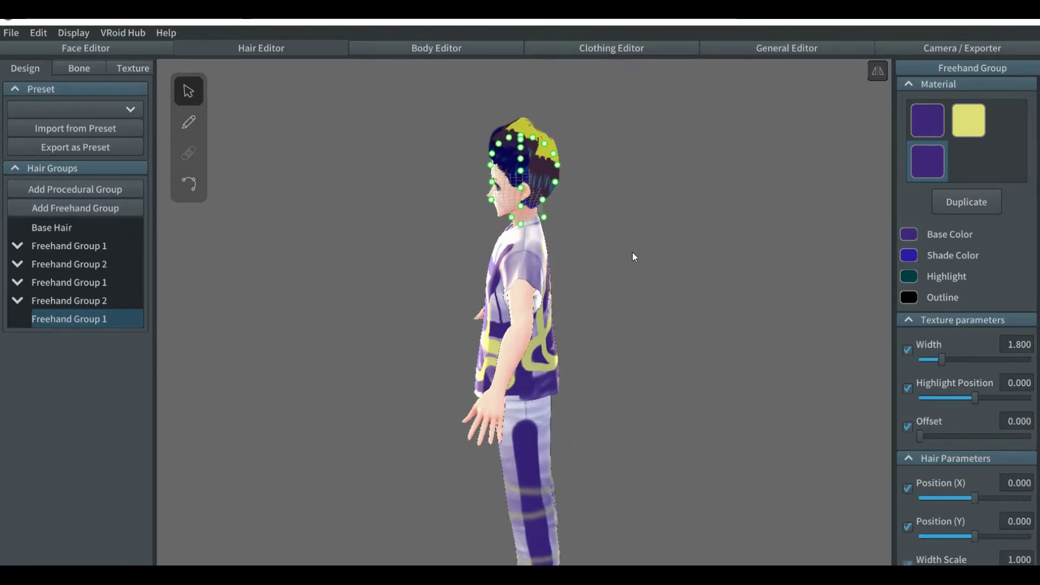
scroll(634, 257, "up", 4)
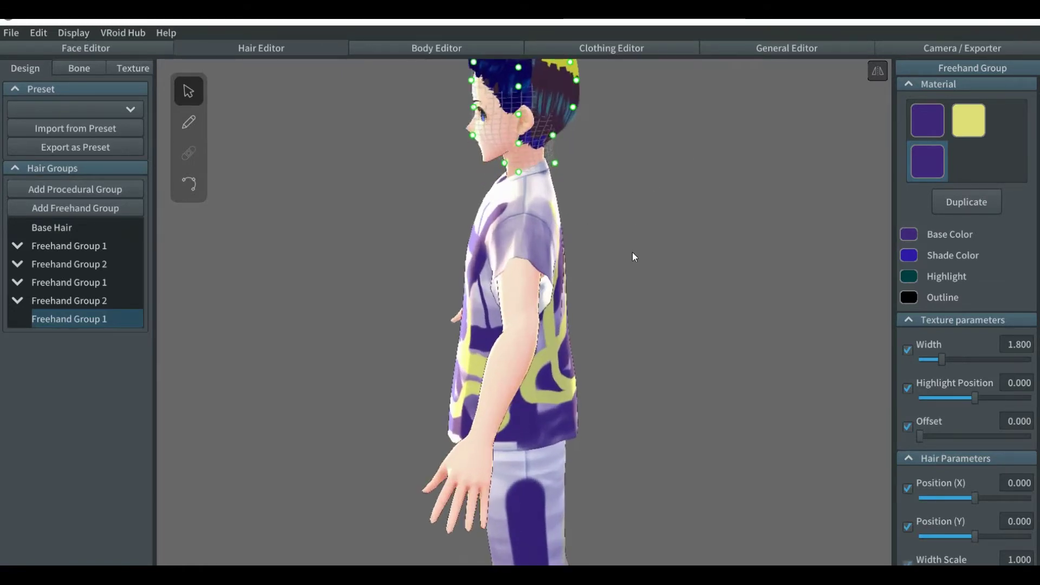
middle_click_drag(632, 189, 629, 267)
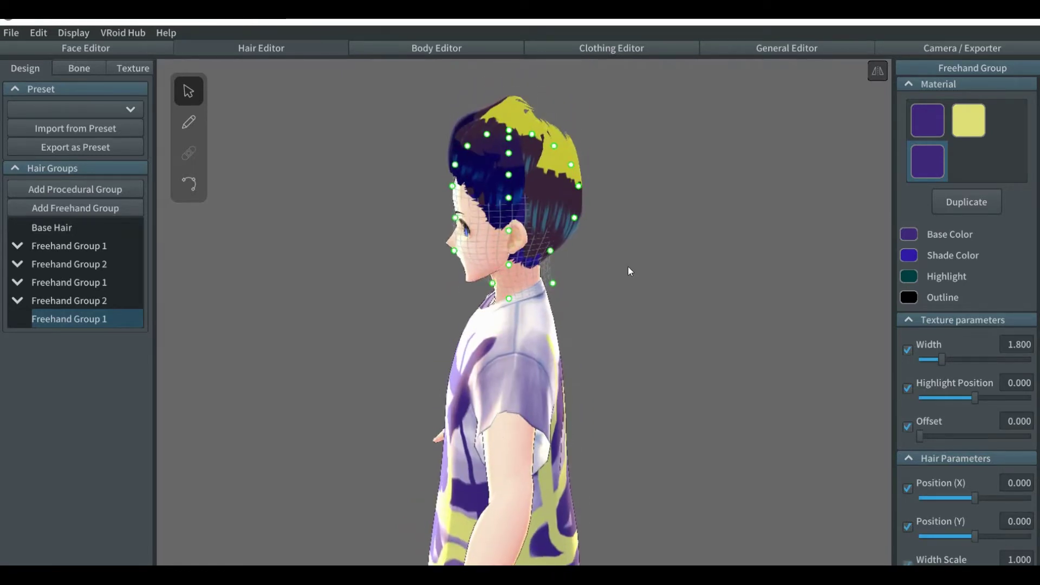
scroll(628, 267, "up", 3)
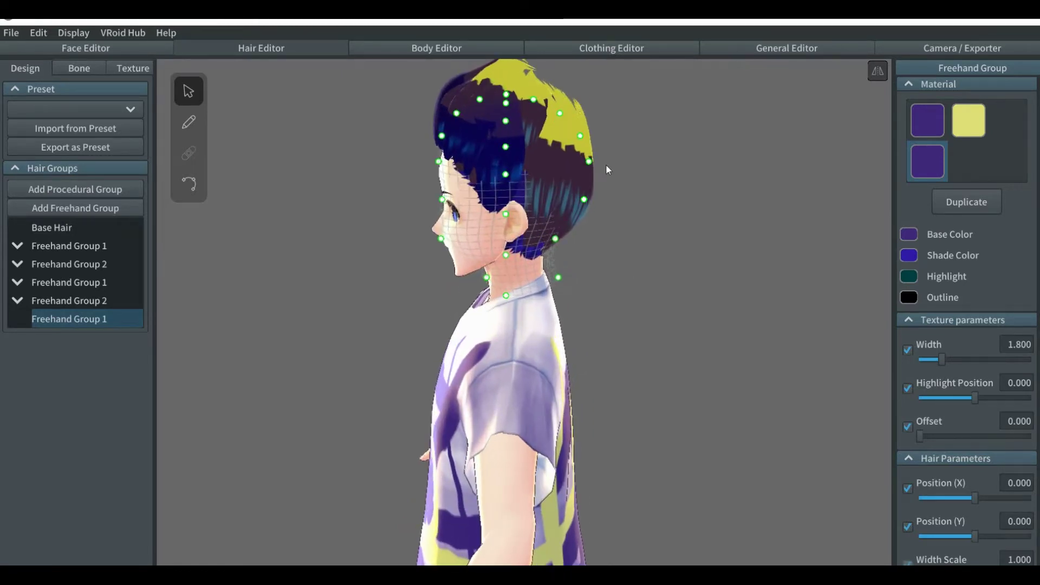
right_click_drag(606, 164, 609, 160)
scroll(609, 160, "up", 5)
middle_click_drag(616, 158, 616, 206)
left_click(924, 151)
left_click(928, 121)
left_click(938, 148)
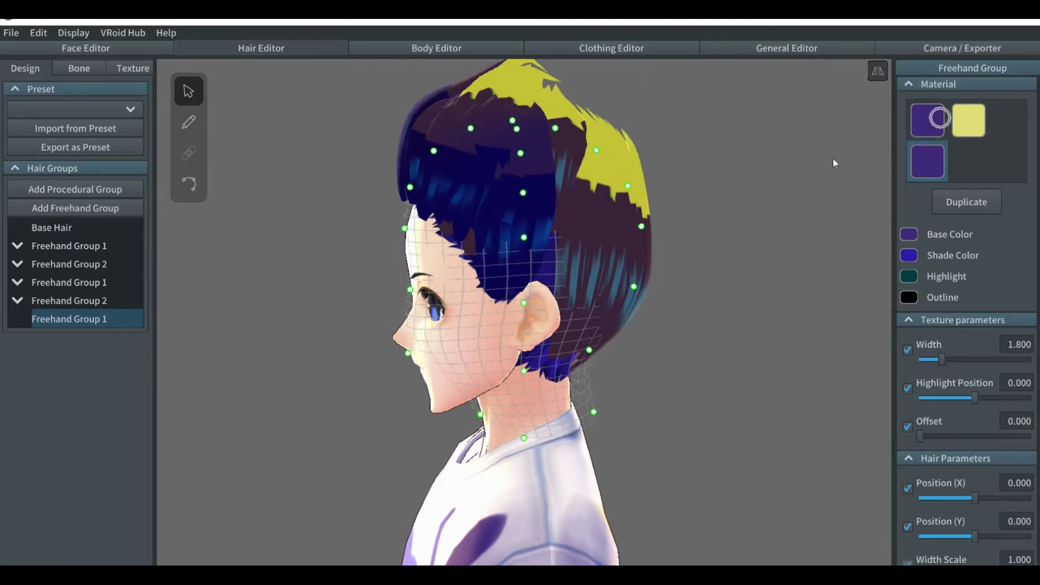
right_click_drag(370, 313, 412, 319)
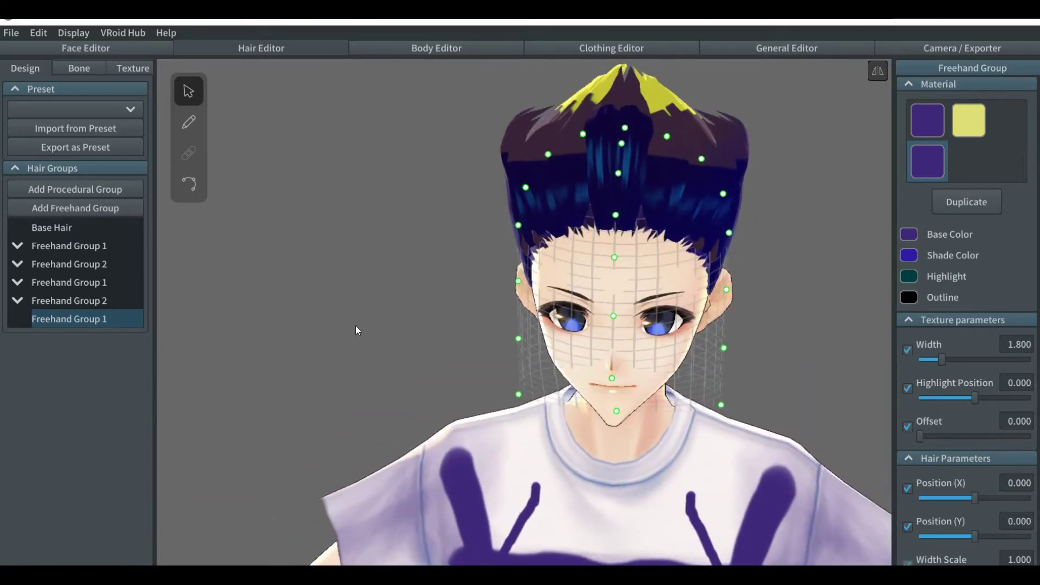
Step: Show the texture layers of the third hair material, the duplicated one, and collapse the first material's settings
left_click(131, 69)
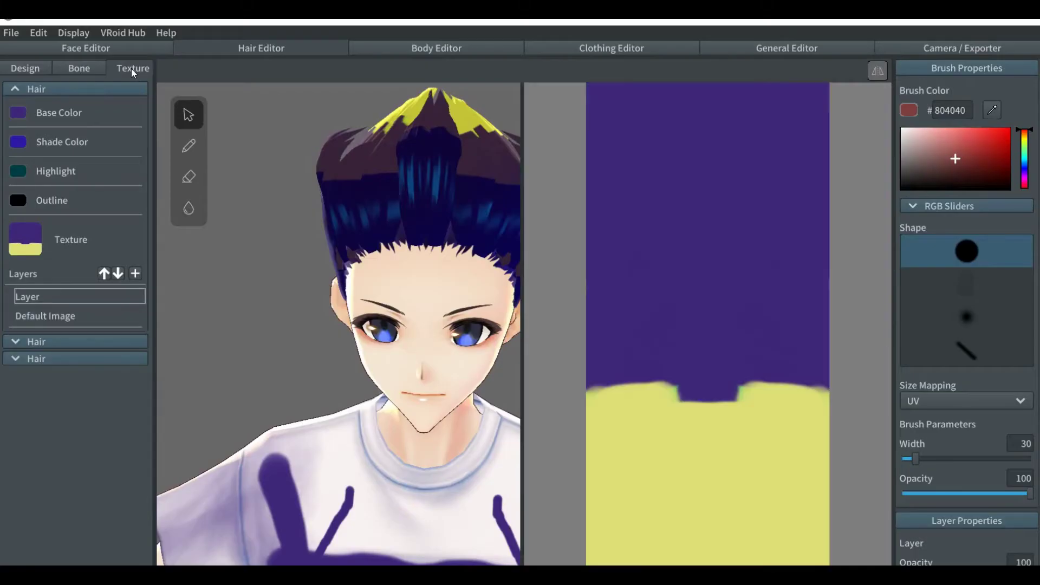
left_click(20, 89)
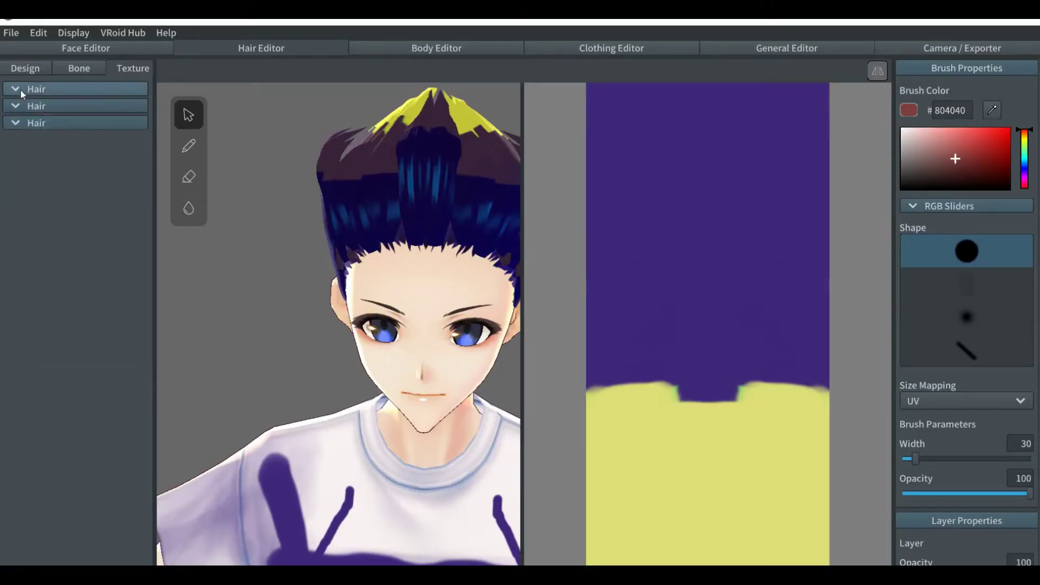
left_click(11, 125)
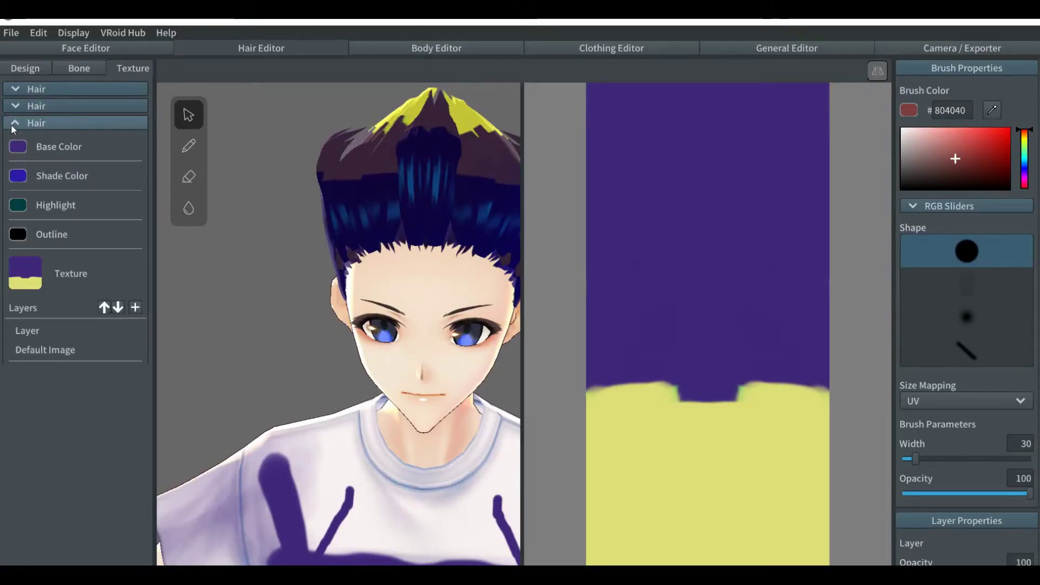
Step: Import images glaases.png from the Downloads folder into the duplicated material's Default Image layer
left_click(61, 346)
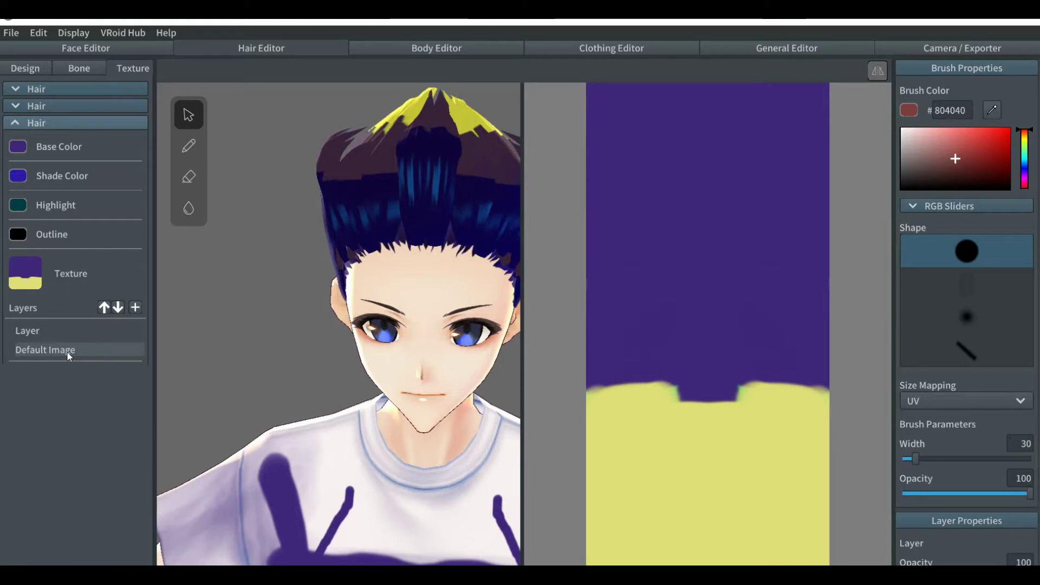
right_click(67, 352)
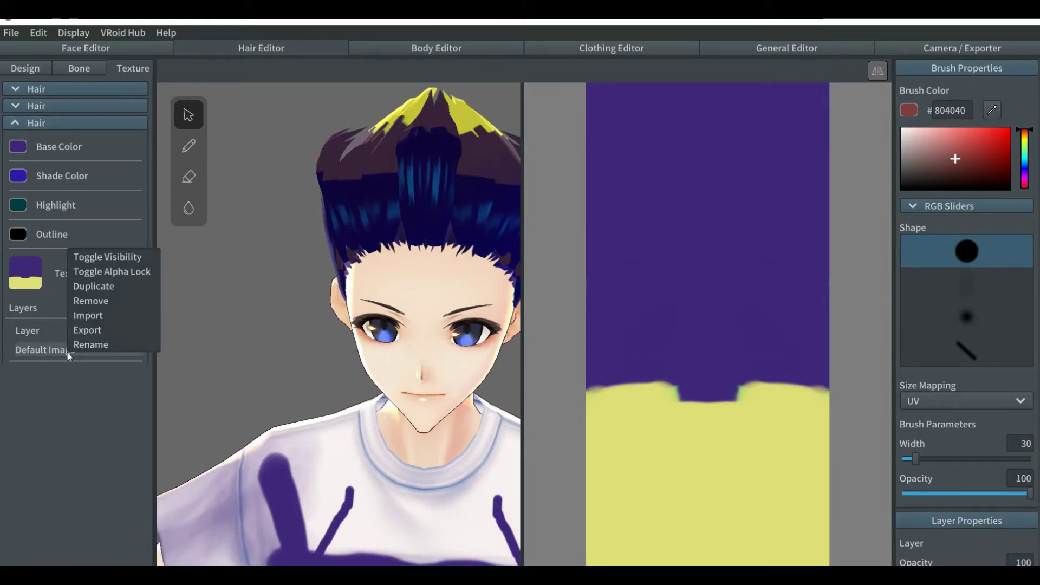
left_click(103, 318)
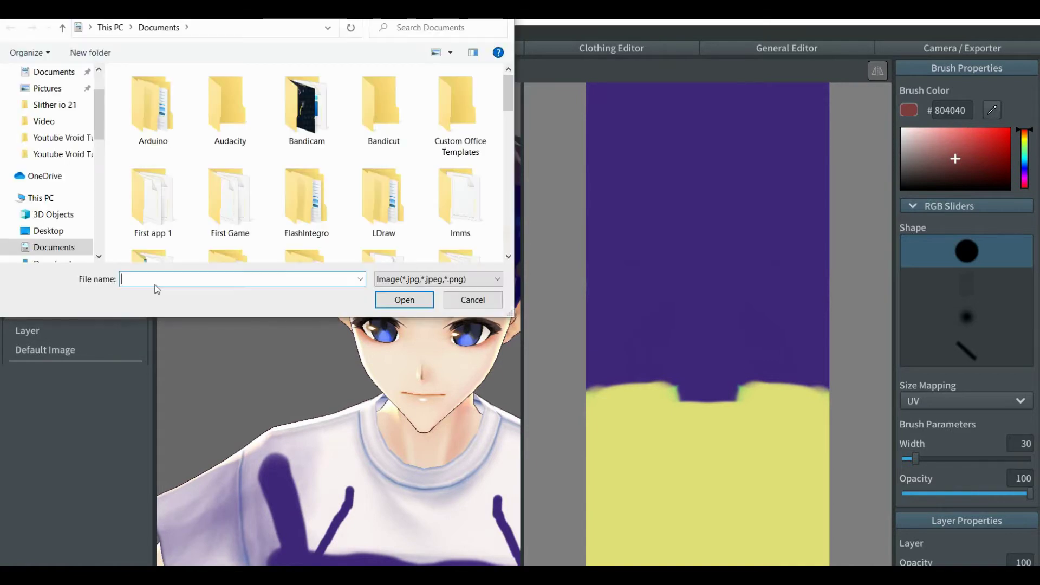
scroll(100, 117, "up", 2)
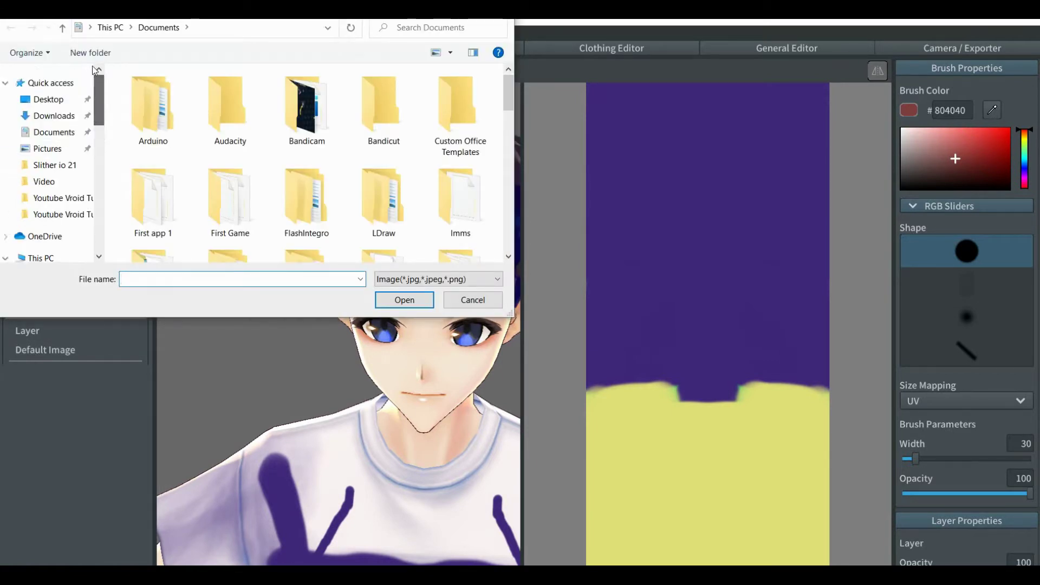
left_click(56, 116)
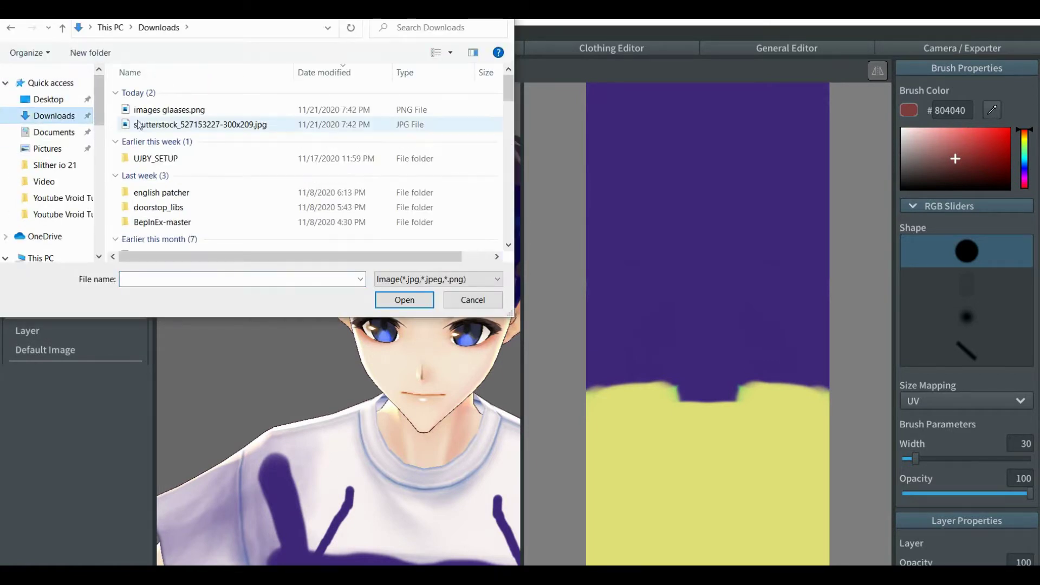
left_click(165, 111)
double_click(163, 108)
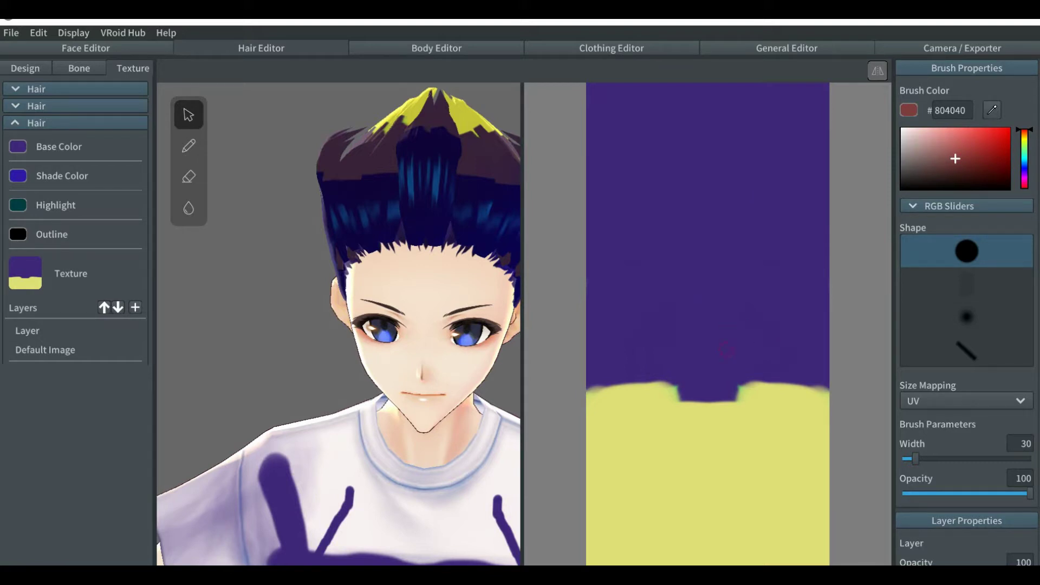
left_click(183, 151)
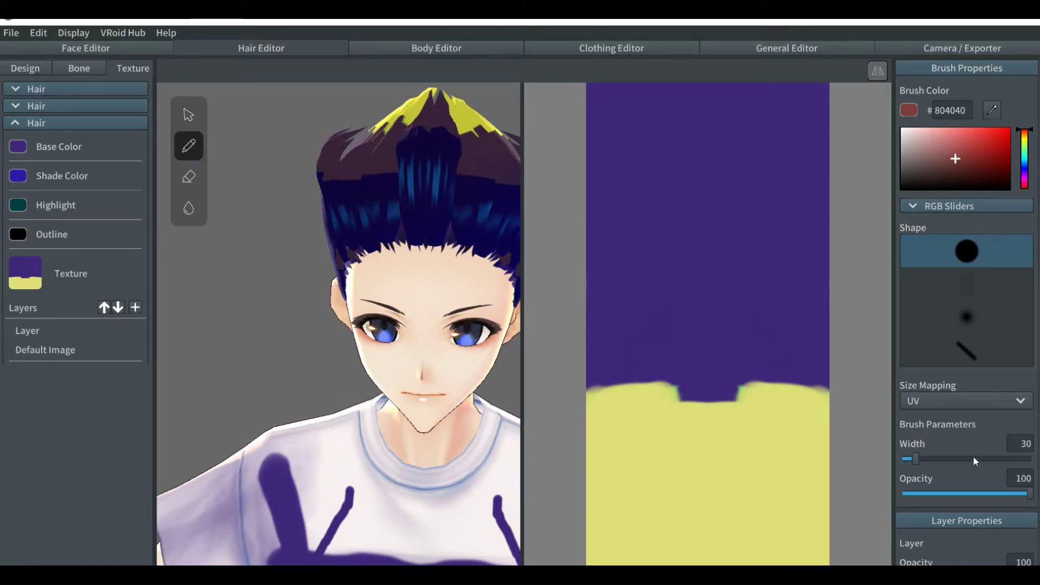
left_click_drag(1002, 459, 1027, 459)
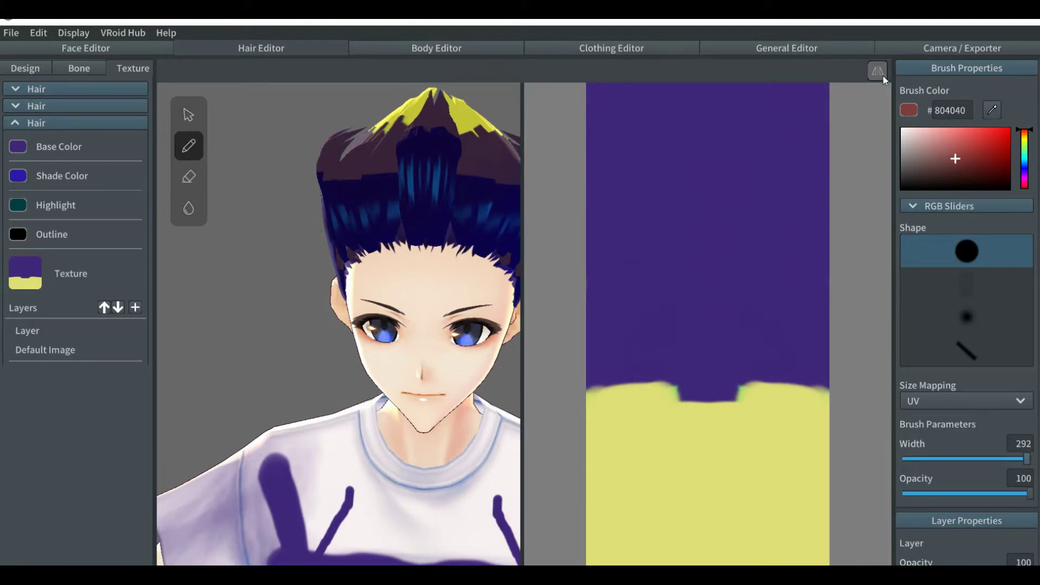
mouse_move(821, 87)
left_mouse_down()
mouse_move(791, 115)
mouse_move(759, 444)
left_mouse_up()
key("ctrl+z")
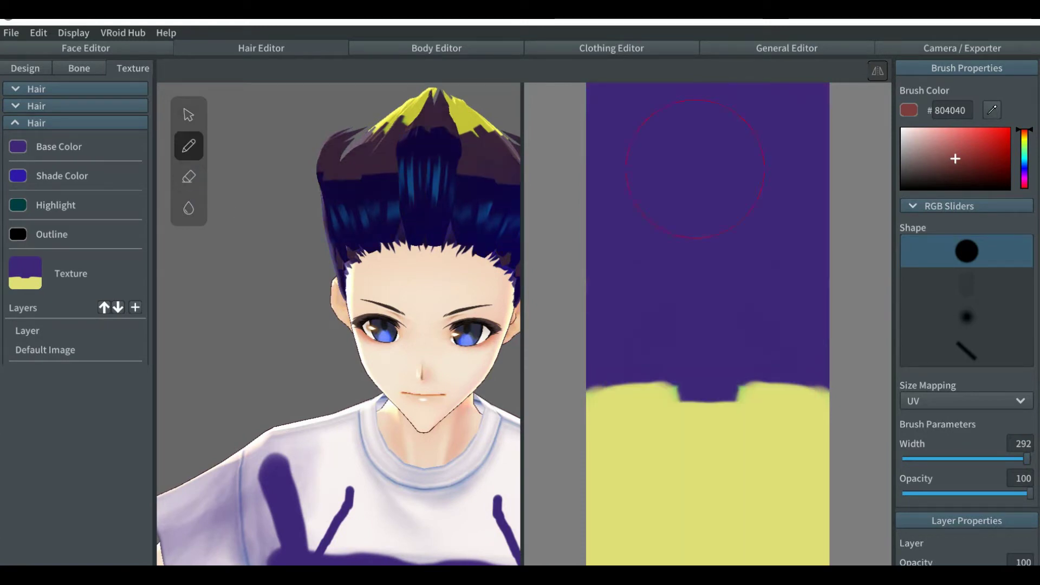
mouse_move(766, 139)
left_mouse_down()
mouse_move(793, 179)
mouse_move(770, 382)
left_mouse_up()
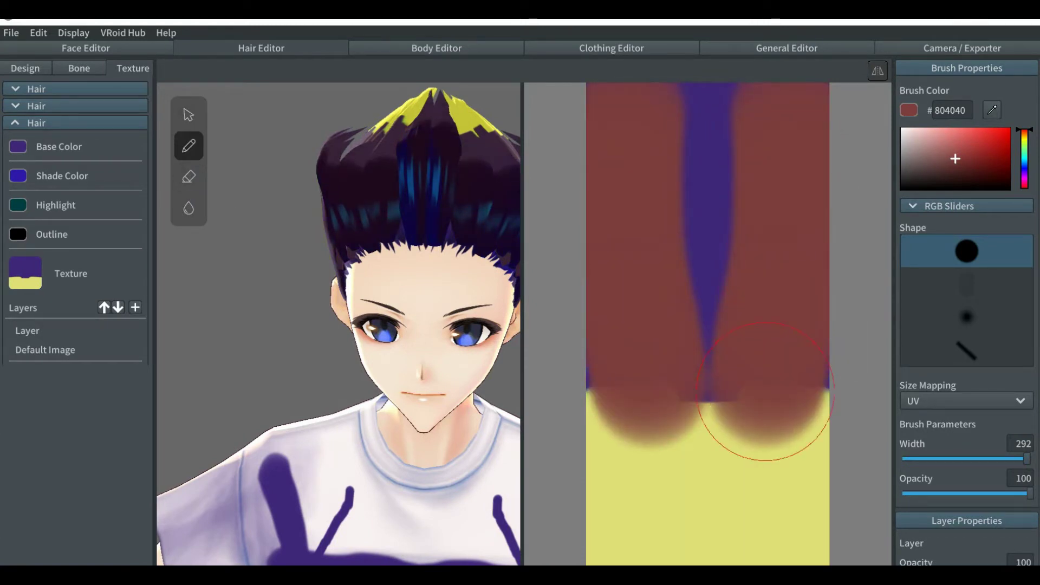
left_click(191, 178)
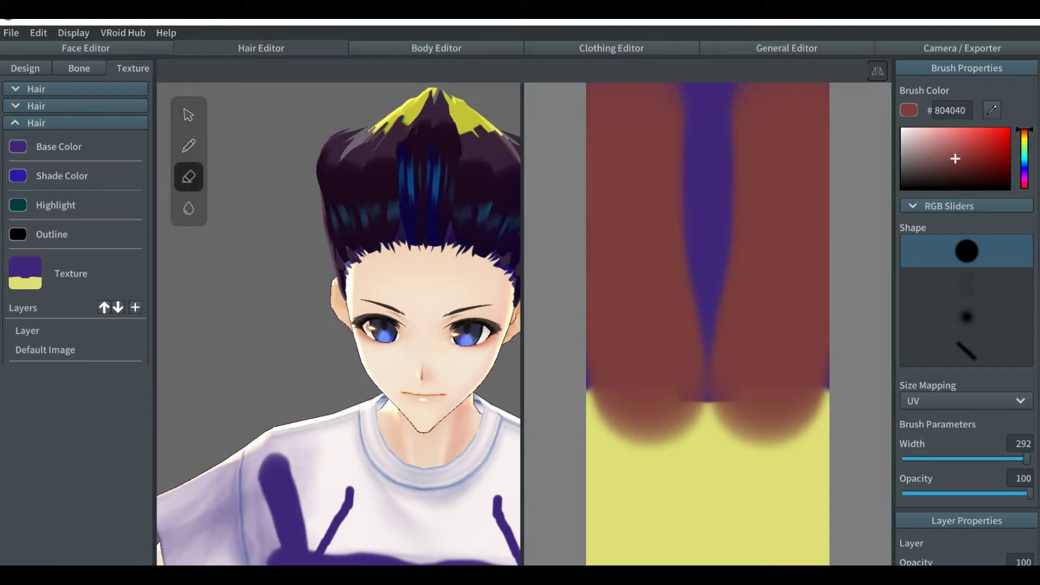
key("ctrl+z")
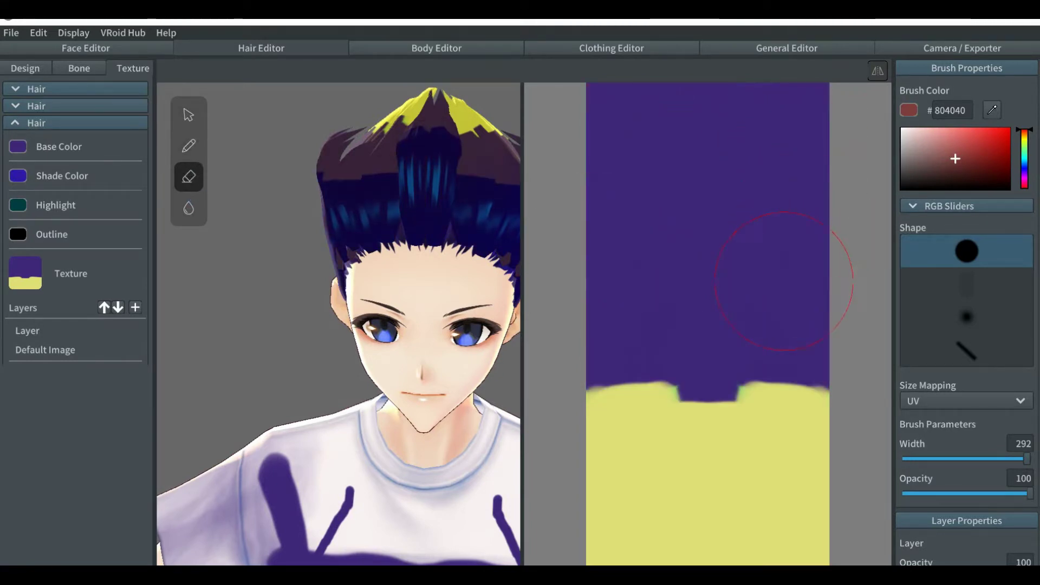
Step: Erase the white inside both lenses of the glasses on the Default Image layer with an eraser width of 115
left_click(50, 351)
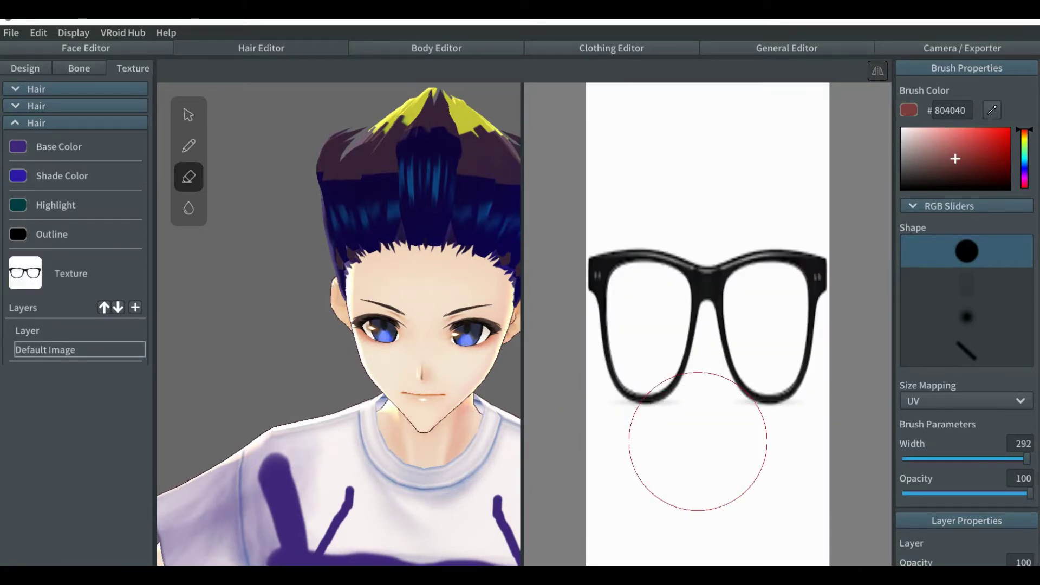
left_click(953, 459)
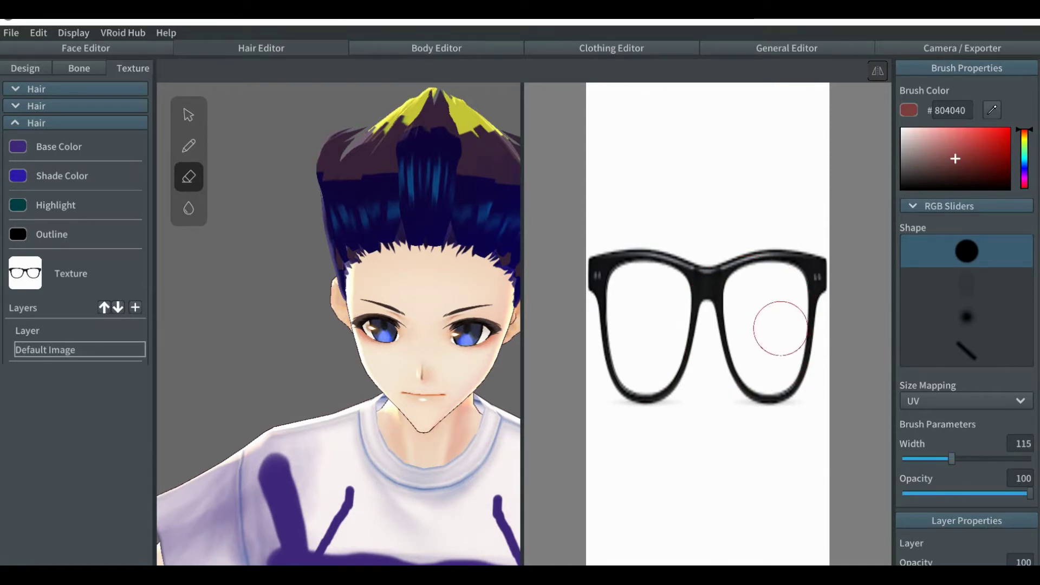
left_click(775, 320)
mouse_move(776, 320)
left_mouse_down()
mouse_move(768, 365)
mouse_move(755, 308)
mouse_move(776, 297)
mouse_move(792, 306)
mouse_move(835, 270)
mouse_move(780, 268)
mouse_move(791, 372)
mouse_move(804, 395)
mouse_move(820, 399)
mouse_move(842, 322)
mouse_move(834, 264)
mouse_move(782, 262)
mouse_move(773, 287)
mouse_move(789, 374)
mouse_move(811, 398)
mouse_move(764, 340)
left_mouse_up()
scroll(774, 309, "up", 3)
scroll(764, 340, "down", 2)
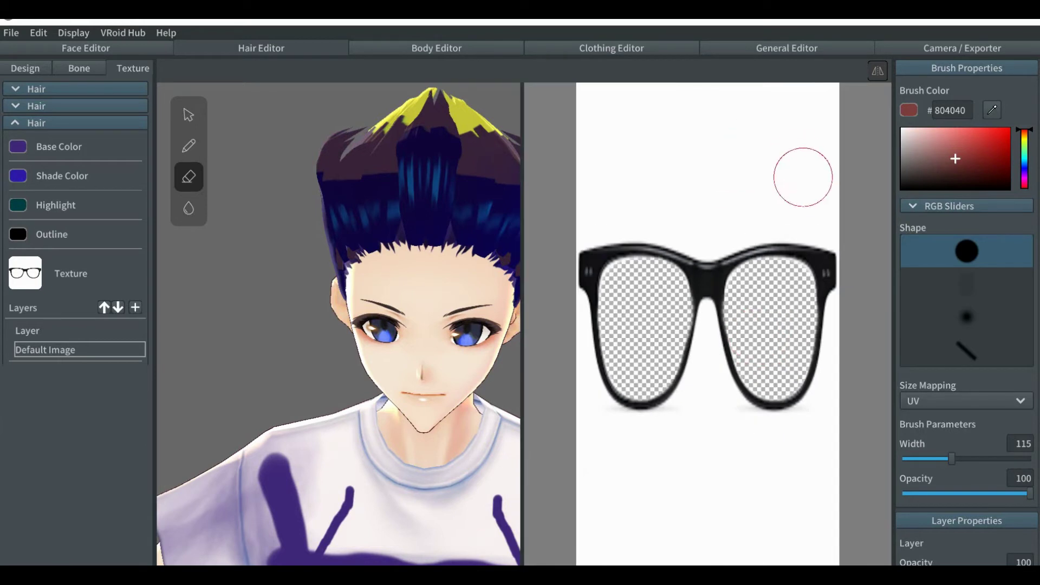
Step: Erase the white background above, below and beside the glasses on the Default Image layer with the eraser at width 115
mouse_move(825, 198)
left_mouse_down()
mouse_move(635, 179)
mouse_move(576, 156)
mouse_move(788, 151)
mouse_move(841, 137)
mouse_move(847, 114)
mouse_move(702, 96)
mouse_move(617, 105)
mouse_move(599, 129)
mouse_move(695, 213)
mouse_move(830, 221)
left_mouse_up()
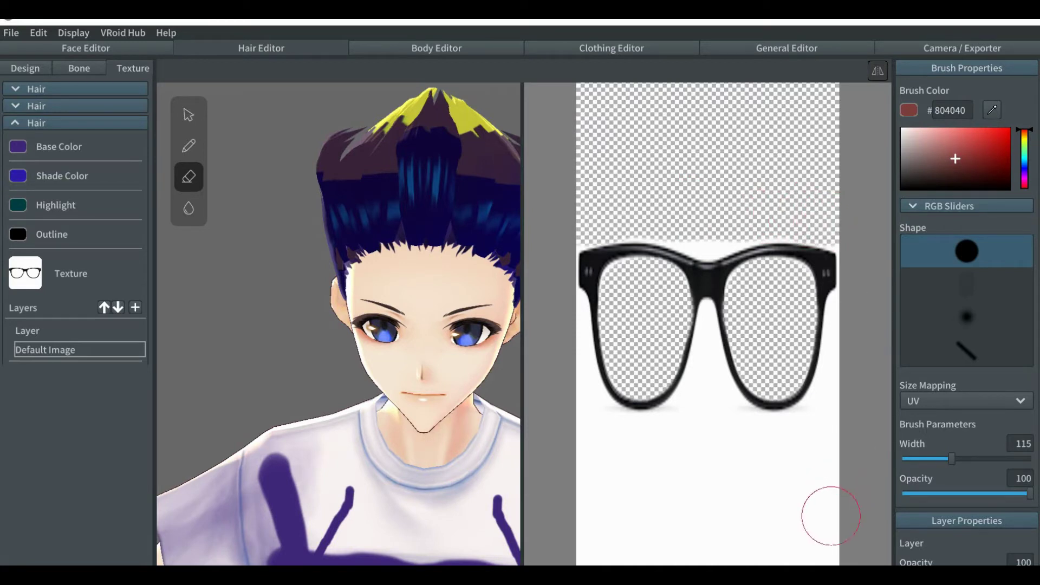
mouse_move(836, 552)
left_mouse_down()
mouse_move(759, 491)
mouse_move(607, 446)
mouse_move(584, 419)
mouse_move(598, 489)
mouse_move(590, 566)
mouse_move(803, 532)
mouse_move(796, 495)
mouse_move(726, 482)
mouse_move(637, 496)
mouse_move(729, 508)
mouse_move(751, 487)
mouse_move(709, 410)
mouse_move(738, 441)
mouse_move(828, 435)
left_mouse_up()
scroll(828, 435, "up", 2)
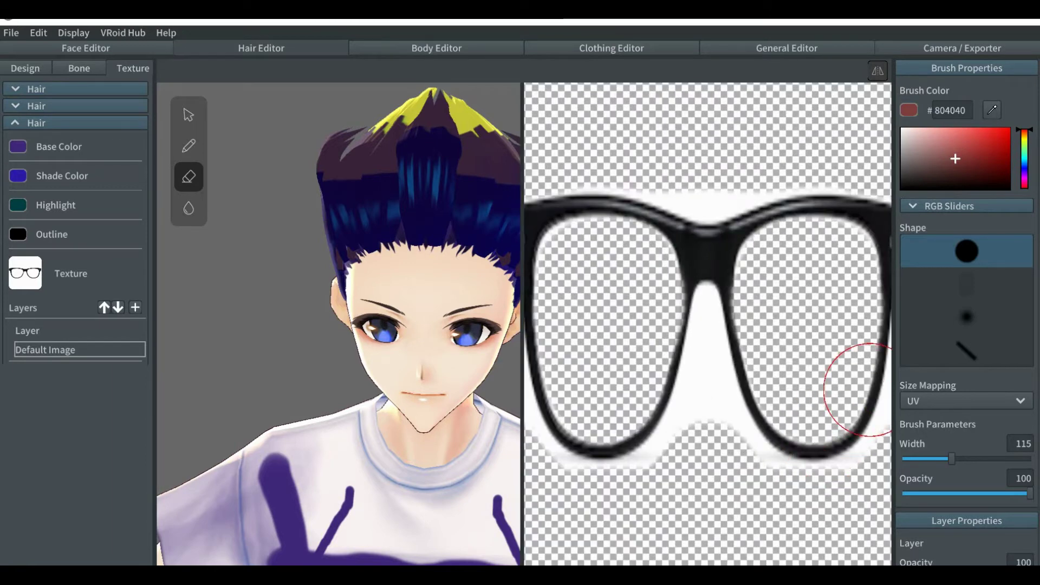
right_click_drag(858, 389, 732, 349)
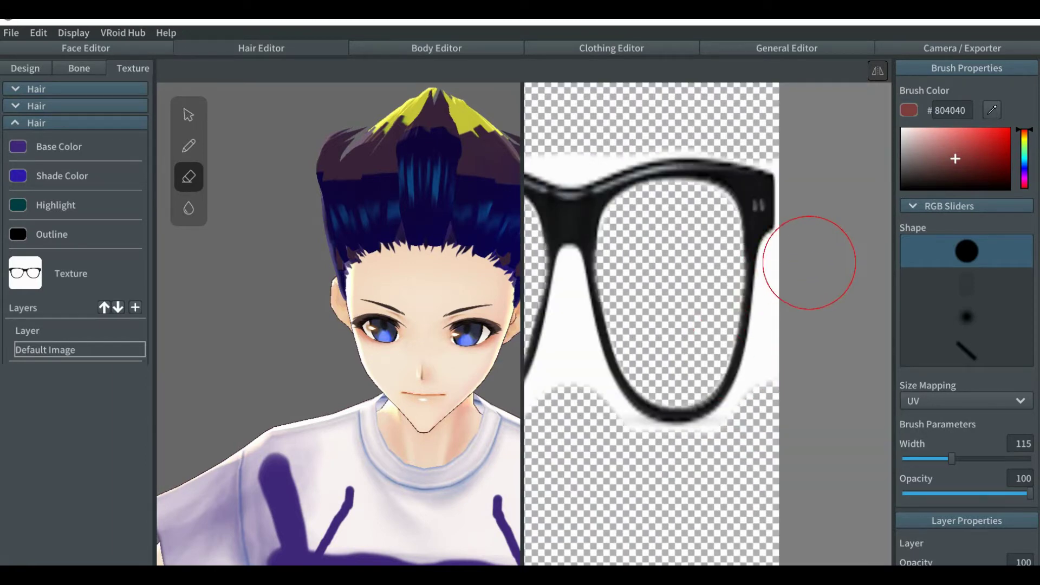
mouse_move(810, 262)
left_mouse_down()
mouse_move(783, 384)
mouse_move(750, 443)
mouse_move(769, 409)
mouse_move(759, 434)
mouse_move(701, 467)
mouse_move(623, 463)
left_mouse_up()
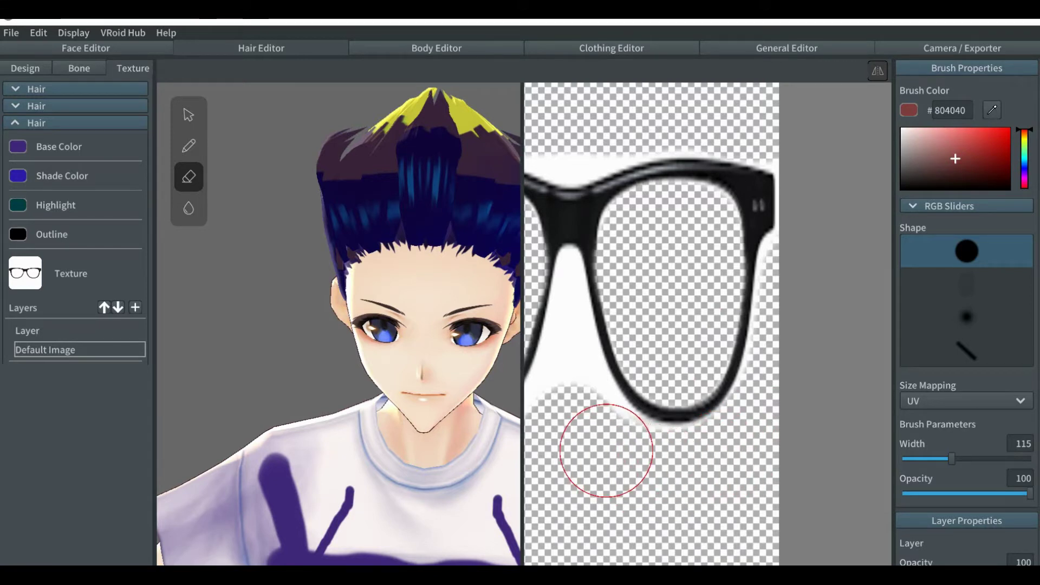
mouse_move(606, 450)
left_mouse_down()
mouse_move(591, 432)
mouse_move(647, 461)
left_mouse_up()
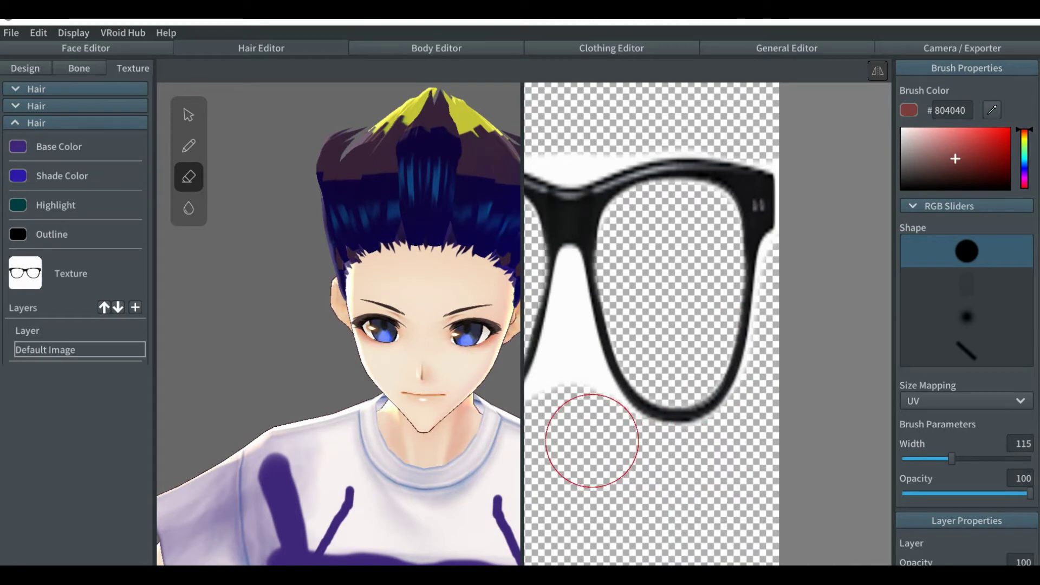
left_click_drag(592, 441, 571, 392)
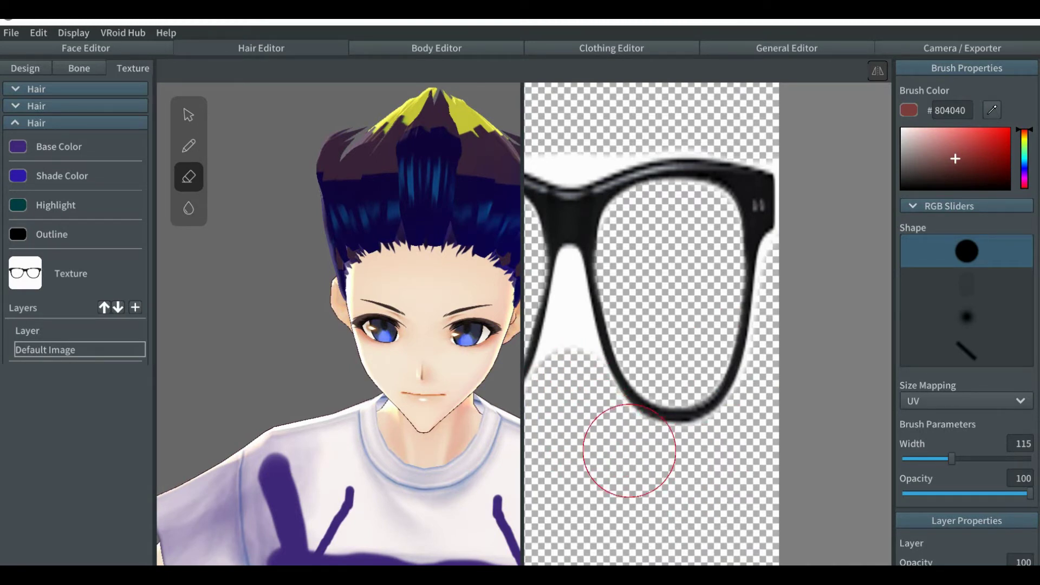
mouse_move(576, 112)
left_mouse_down()
mouse_move(578, 135)
mouse_move(570, 129)
mouse_move(615, 131)
mouse_move(666, 104)
mouse_move(795, 127)
mouse_move(836, 186)
mouse_move(797, 275)
mouse_move(771, 399)
mouse_move(788, 436)
left_mouse_up()
Step: Set the eraser width to 39 and remove the remaining white around the nose bridge and along the frame edges
left_click(919, 458)
mouse_move(567, 269)
left_mouse_down()
mouse_move(578, 343)
mouse_move(590, 367)
mouse_move(574, 290)
mouse_move(611, 430)
mouse_move(689, 460)
left_mouse_up()
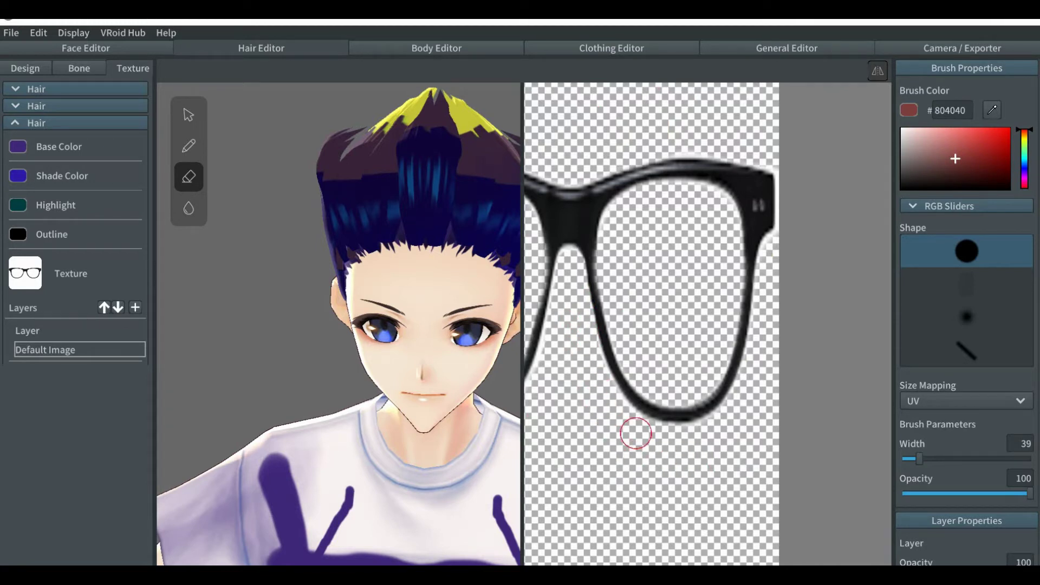
scroll(657, 428, "down", 2)
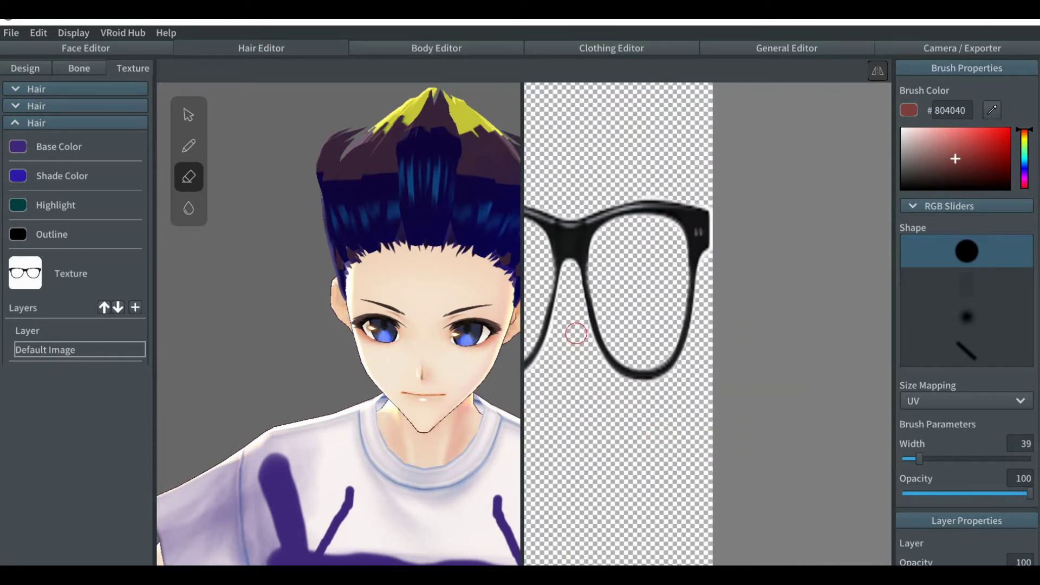
scroll(570, 327, "up", 1)
scroll(569, 327, "up", 2)
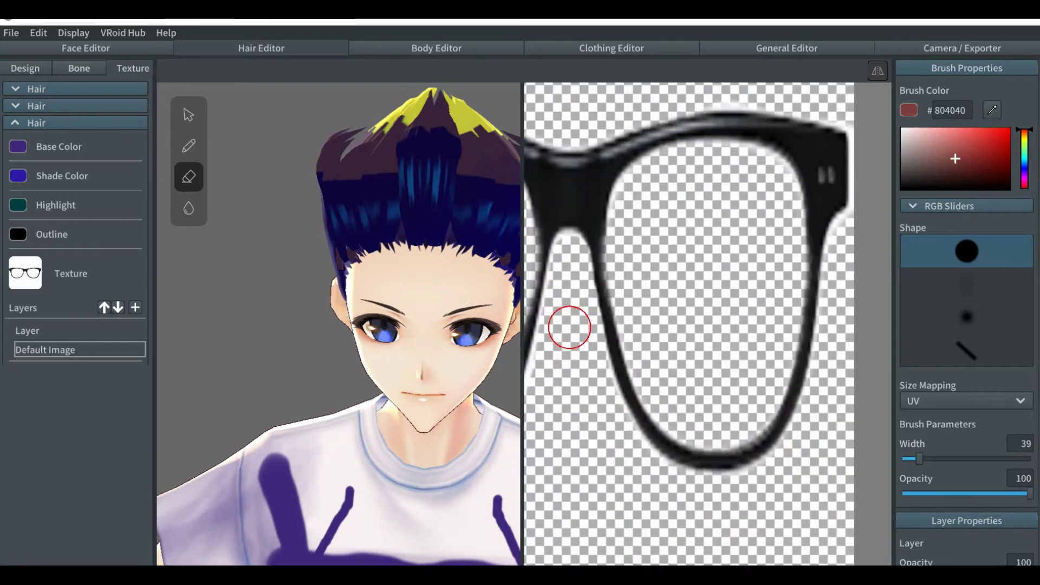
mouse_move(573, 347)
right_mouse_down()
mouse_move(631, 339)
mouse_move(632, 327)
right_mouse_up()
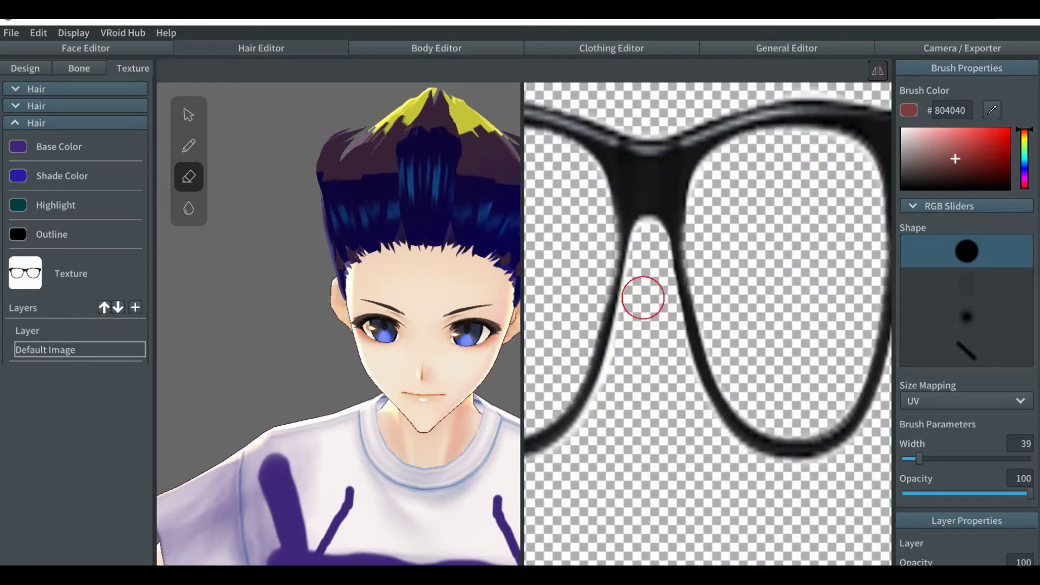
left_click_drag(634, 309, 601, 421)
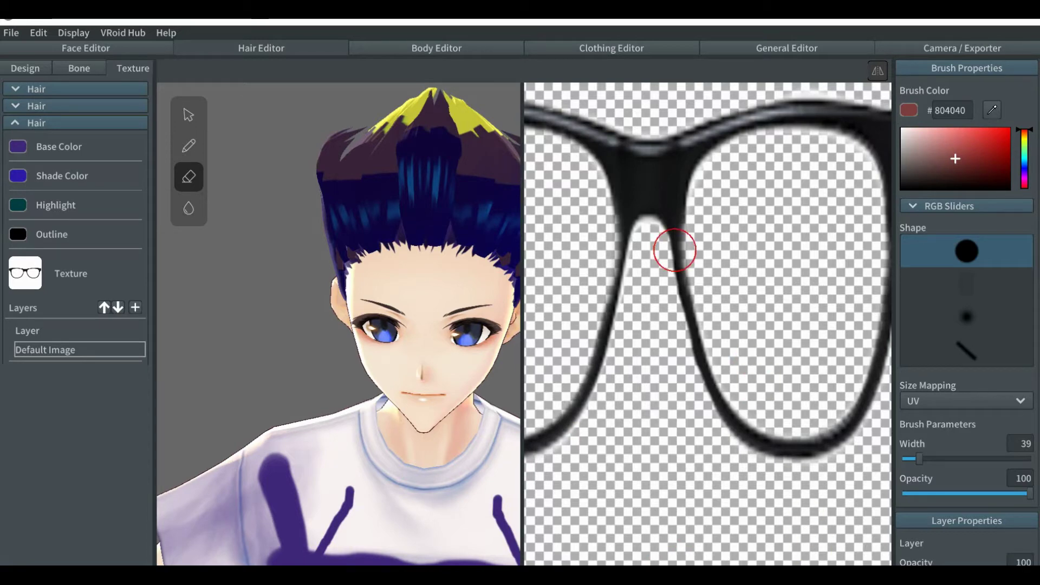
scroll(675, 250, "down", 5)
right_click_drag(646, 312, 681, 350)
Step: Try drawing a freehand hair strand across the eyes with the first hair material, and undo it
left_click(17, 68)
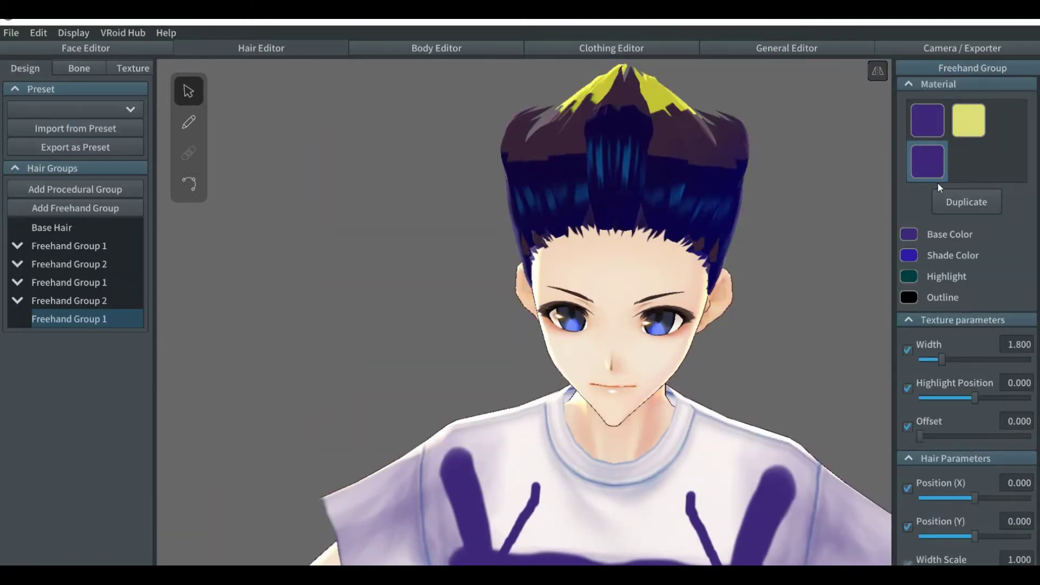
left_click(184, 127)
left_click_drag(687, 295, 610, 297)
key("ctrl+z")
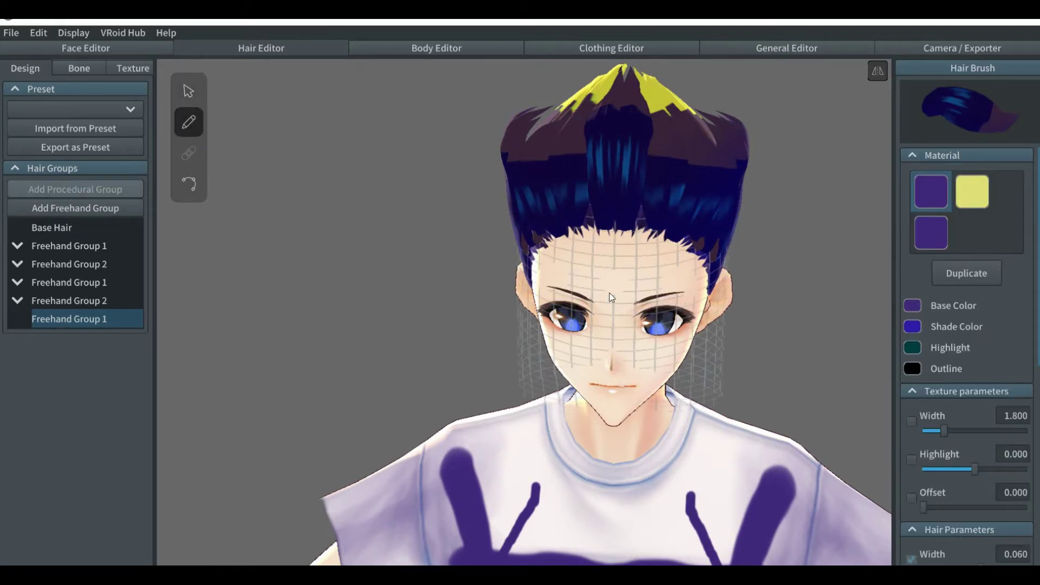
Step: Try drawing strands across the face with the third hair material, the glasses texture, and undo each one
left_click(934, 238)
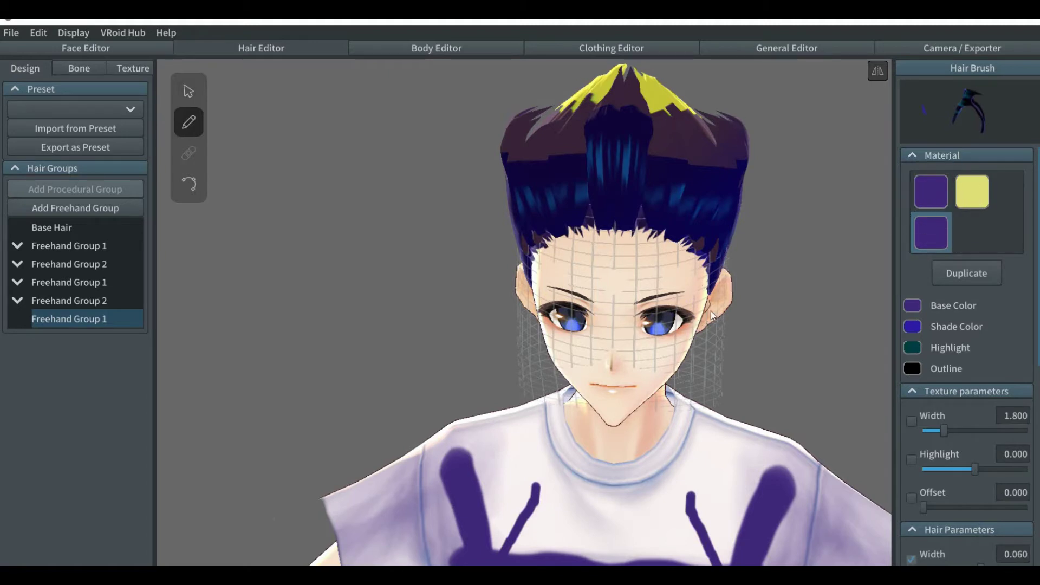
mouse_move(710, 312)
left_mouse_down()
mouse_move(508, 327)
mouse_move(628, 325)
mouse_move(587, 317)
mouse_move(677, 329)
mouse_move(525, 307)
left_mouse_up()
key("ctrl+z")
mouse_move(650, 357)
left_mouse_down()
mouse_move(635, 159)
mouse_move(616, 166)
mouse_move(579, 217)
mouse_move(577, 275)
left_mouse_up()
key("ctrl+z")
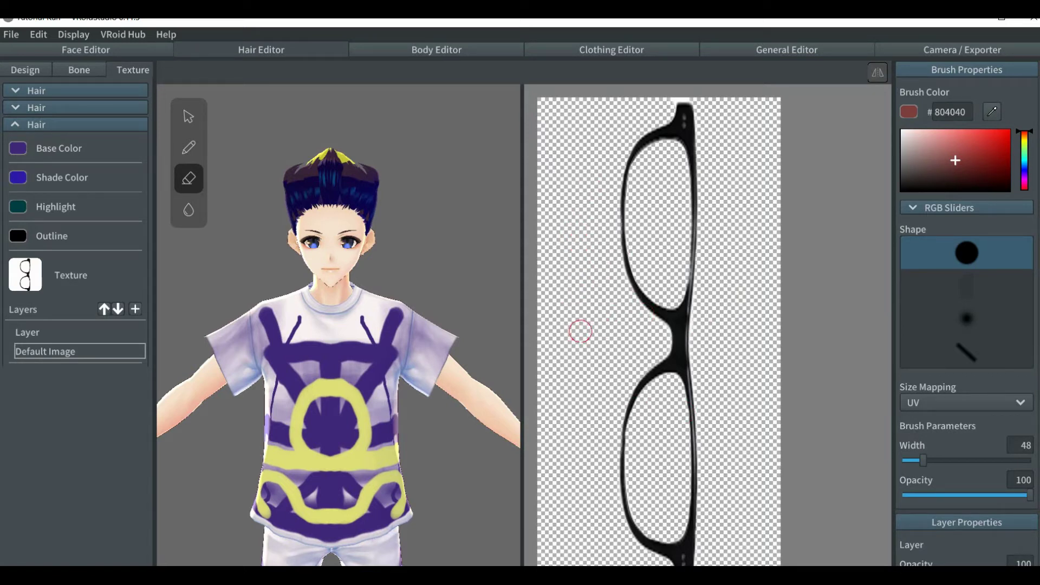
Step: Activate the hair brush for the last freehand group and choose the third hair material, facing the character's head
left_click(28, 72)
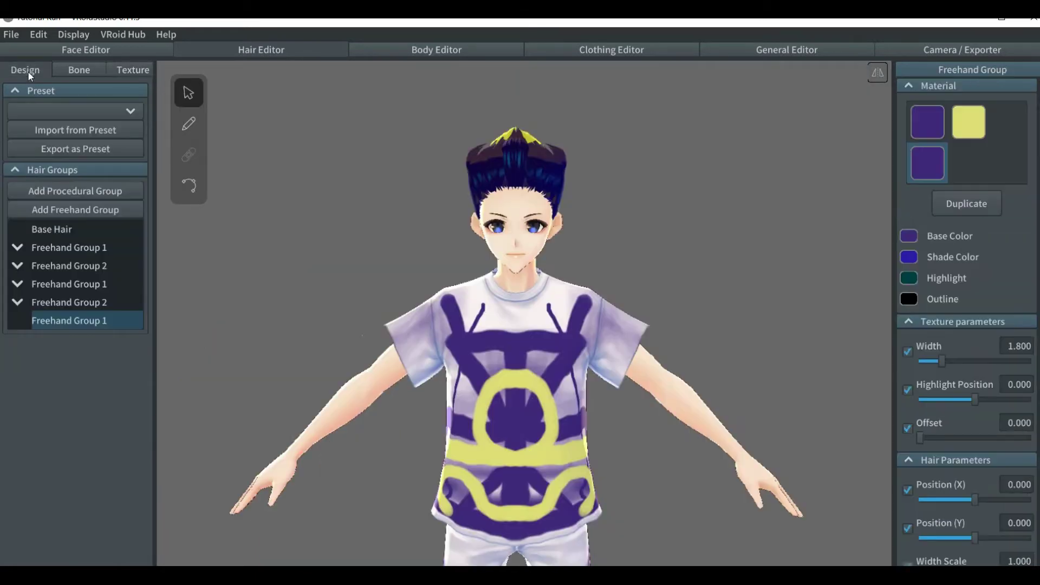
left_click(191, 124)
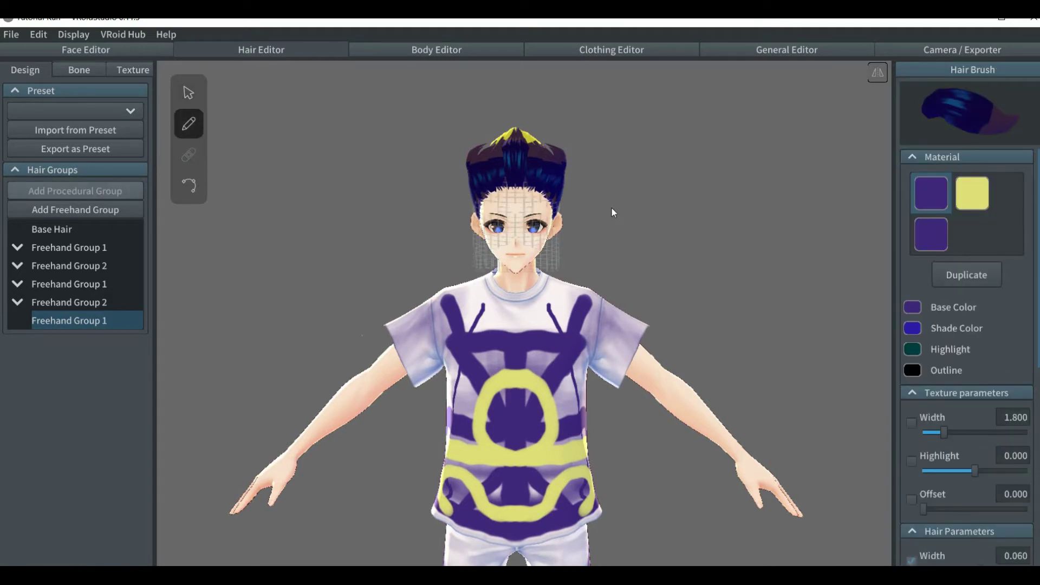
scroll(612, 209, "up", 5)
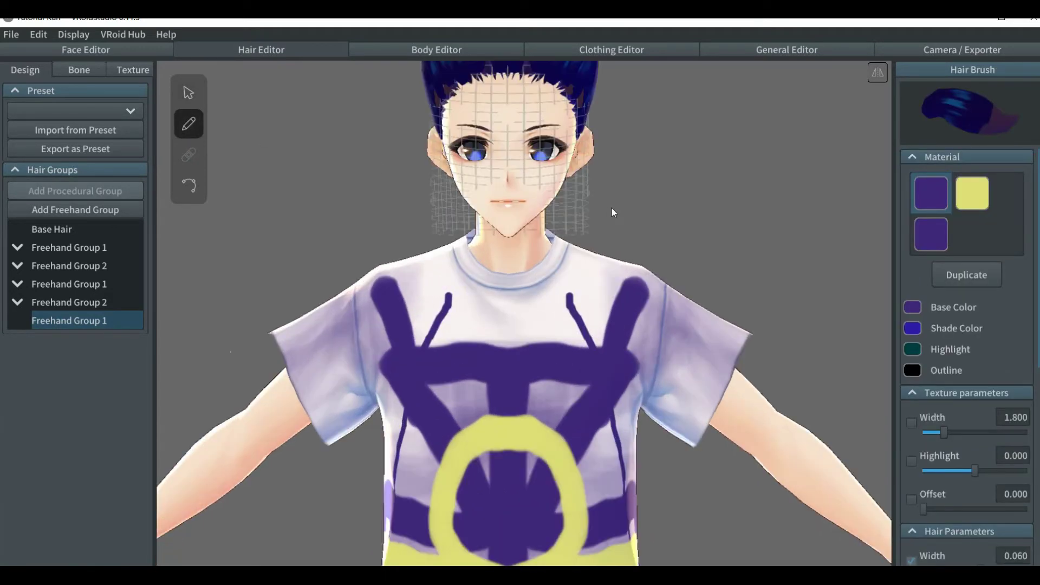
scroll(621, 206, "up", 2)
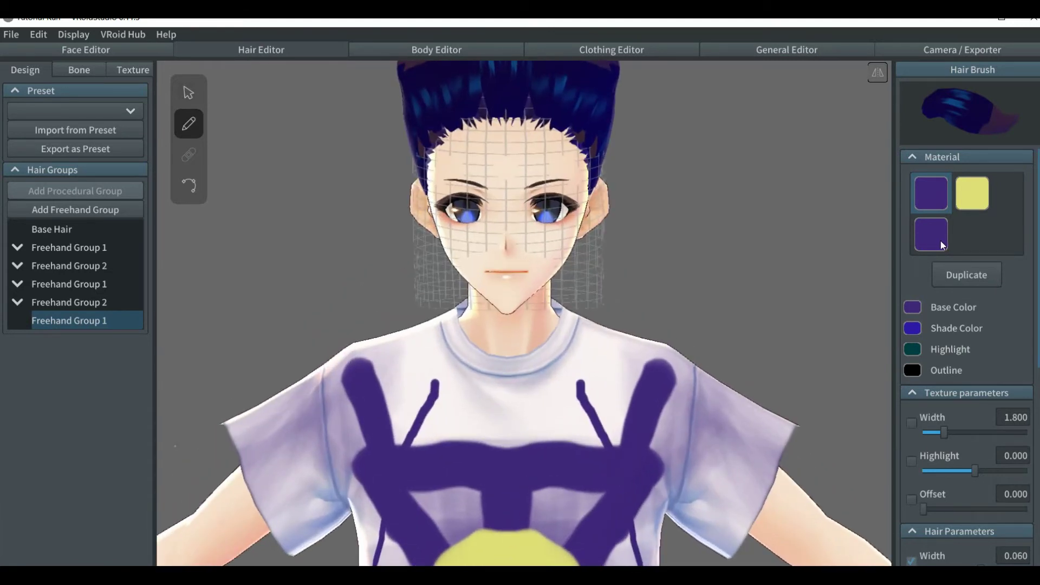
left_click(942, 244)
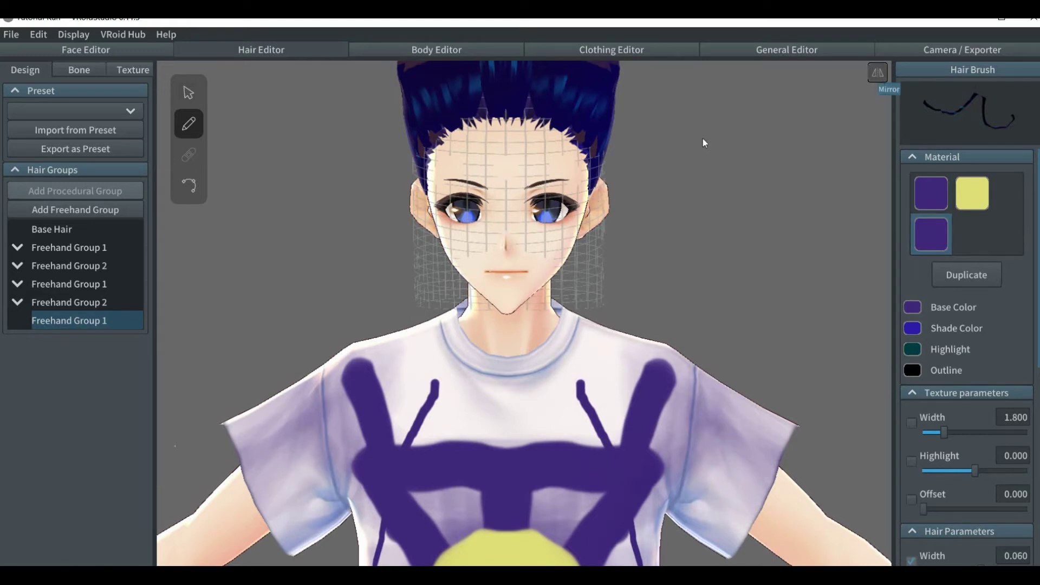
Step: Try drawing the glasses strand across the eyes in different directions, undoing each attempt
mouse_move(585, 226)
left_mouse_down()
mouse_move(548, 235)
mouse_move(506, 217)
mouse_move(433, 223)
left_mouse_up()
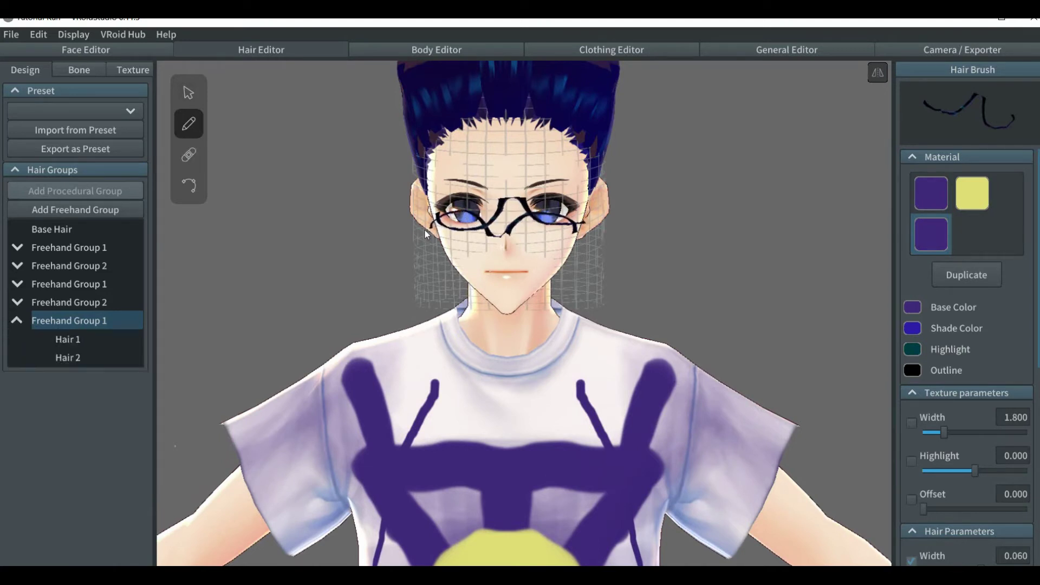
key("ctrl+z")
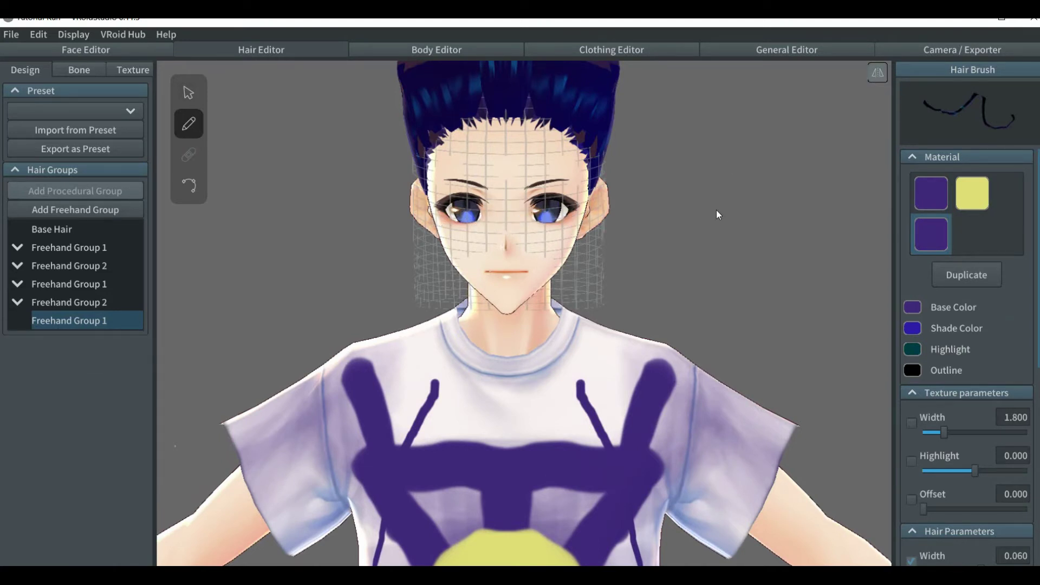
scroll(716, 210, "up", 2)
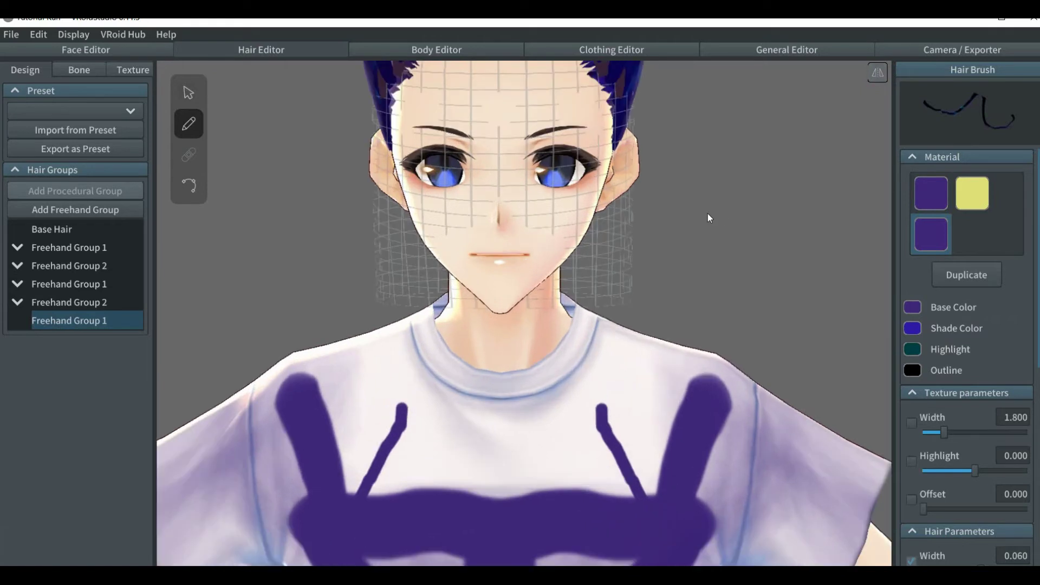
mouse_move(707, 213)
middle_mouse_down()
mouse_move(714, 231)
mouse_move(702, 232)
middle_mouse_up()
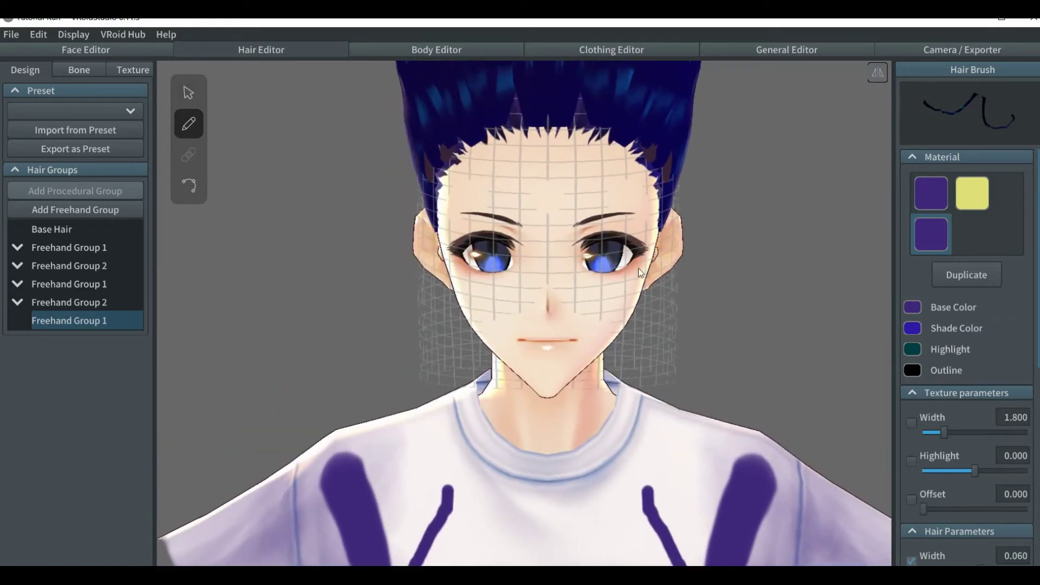
mouse_move(652, 278)
left_mouse_down()
mouse_move(617, 264)
mouse_move(496, 266)
mouse_move(438, 253)
left_mouse_up()
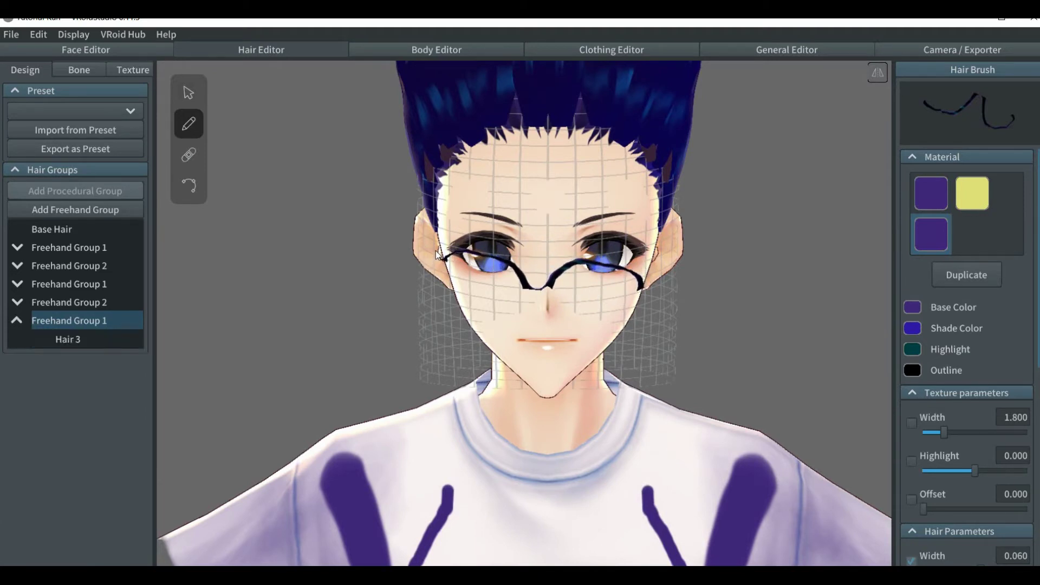
key("ctrl+z")
mouse_move(448, 200)
left_mouse_down()
mouse_move(516, 240)
mouse_move(651, 289)
left_mouse_up()
key("ctrl+z")
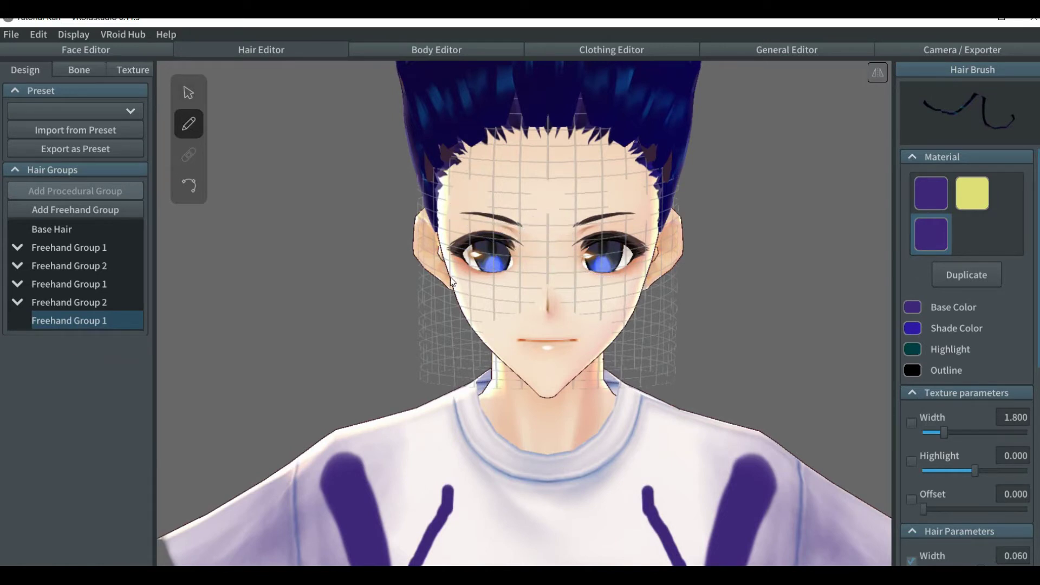
Step: Draw one glasses strand across the face just below the eyes and fine-tune its control points at the outer end and nose bridge
mouse_move(449, 265)
left_mouse_down()
mouse_move(515, 283)
mouse_move(655, 287)
left_mouse_up()
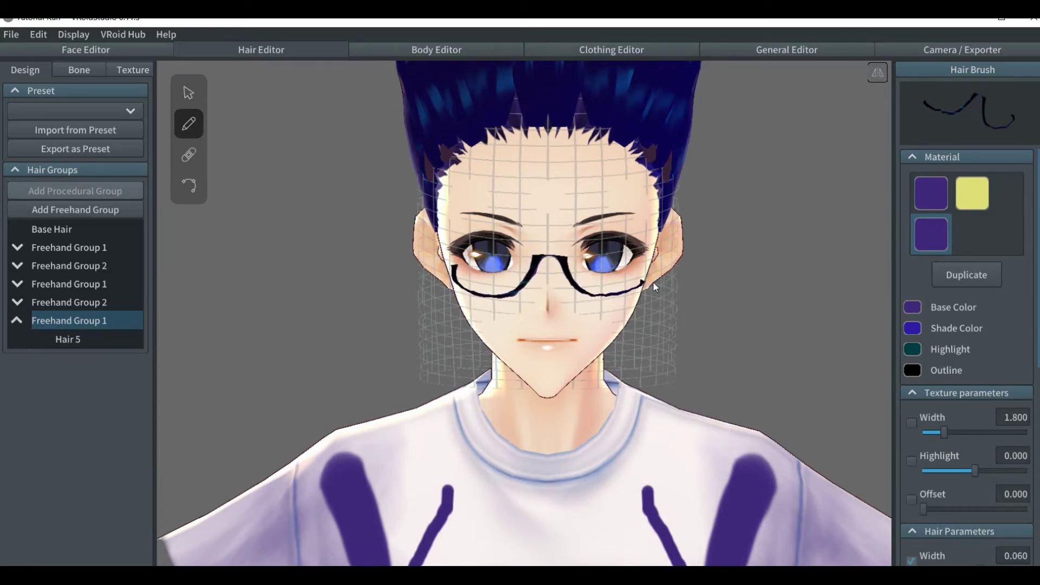
left_click(191, 187)
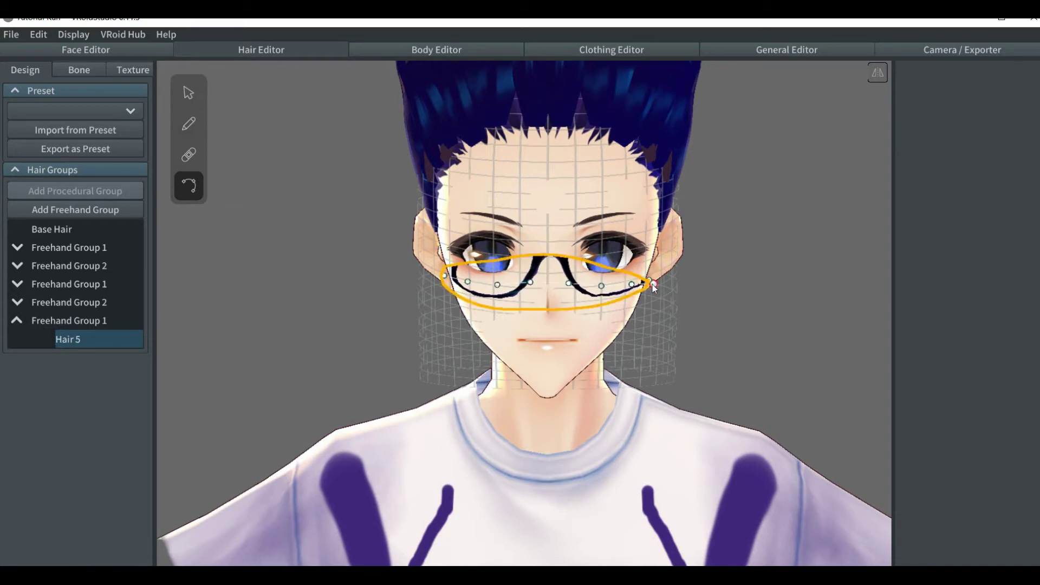
right_click_drag(654, 291, 639, 293)
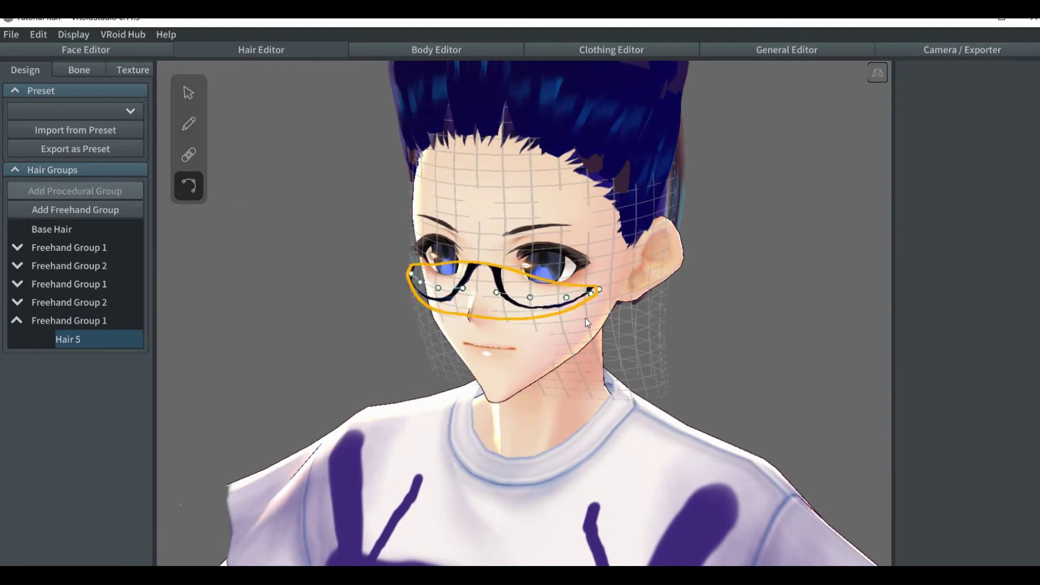
right_click_drag(585, 320, 596, 319)
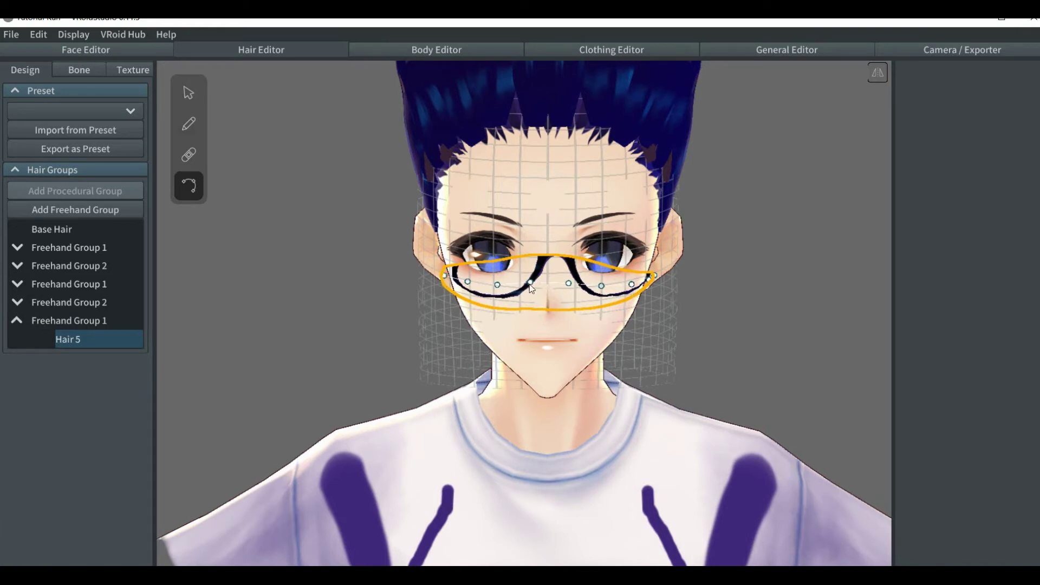
left_click_drag(530, 283, 525, 284)
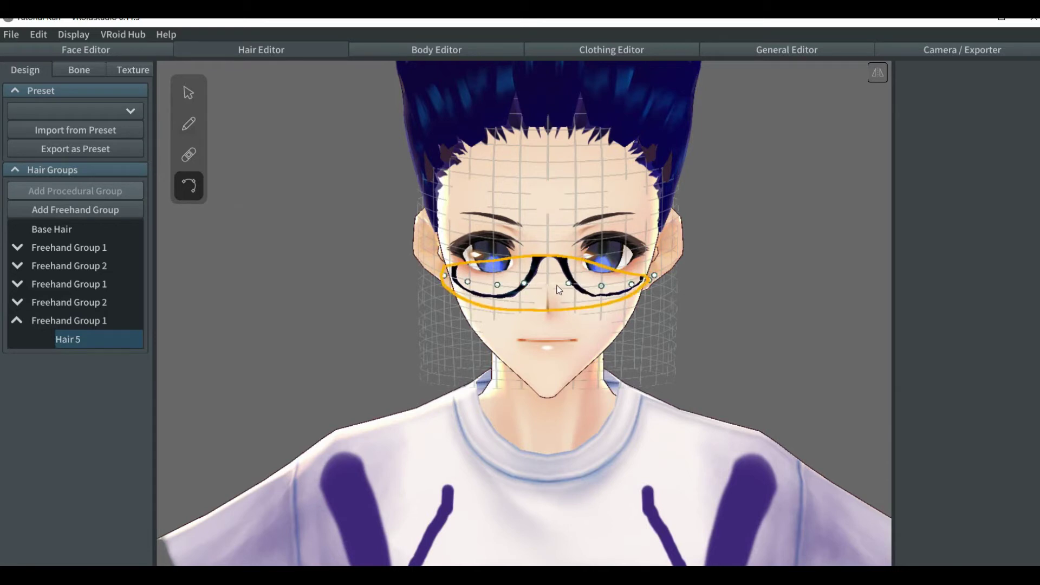
left_click(385, 331)
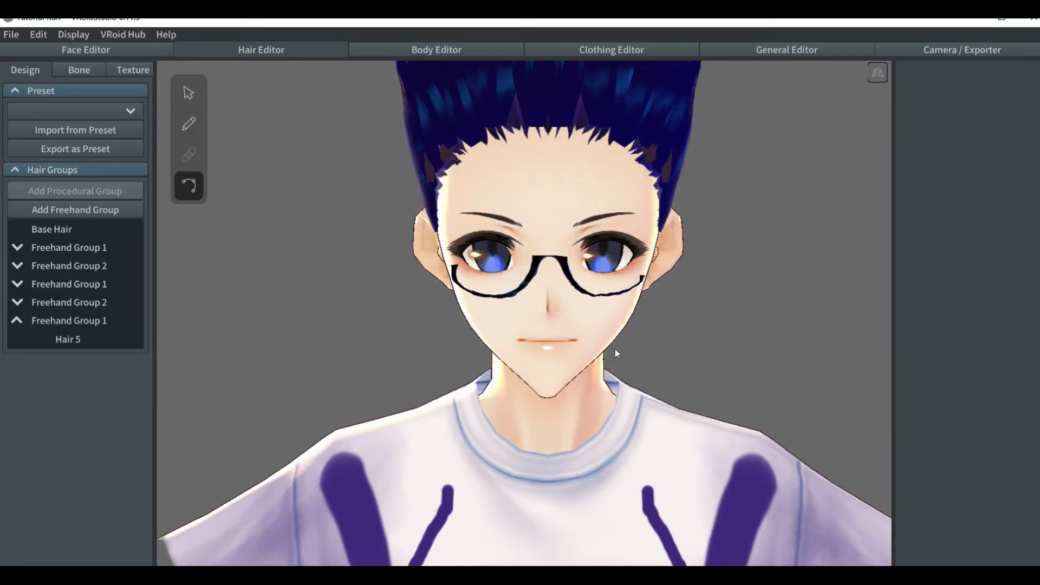
Step: From a side view, move the glasses group's front guide-mesh point below the nose inward, lifting the glasses and seating them closer to the face
right_click_drag(615, 350, 561, 355)
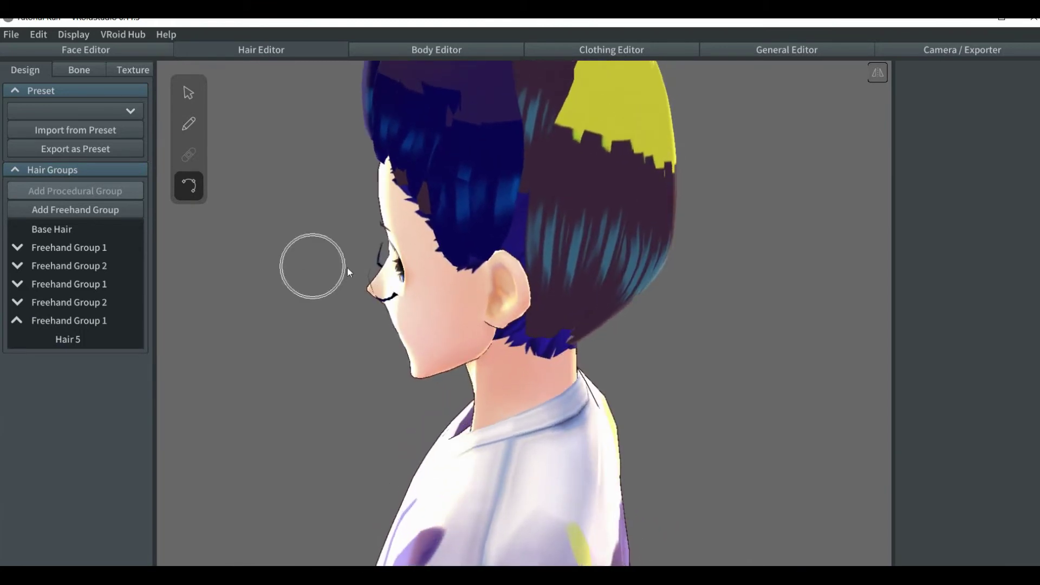
left_click(190, 93)
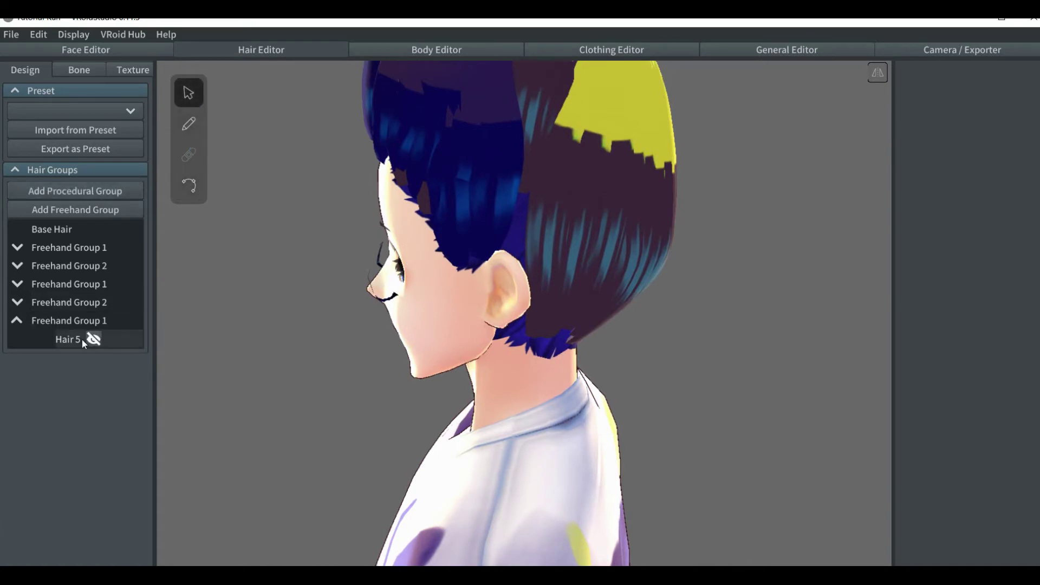
left_click(116, 320)
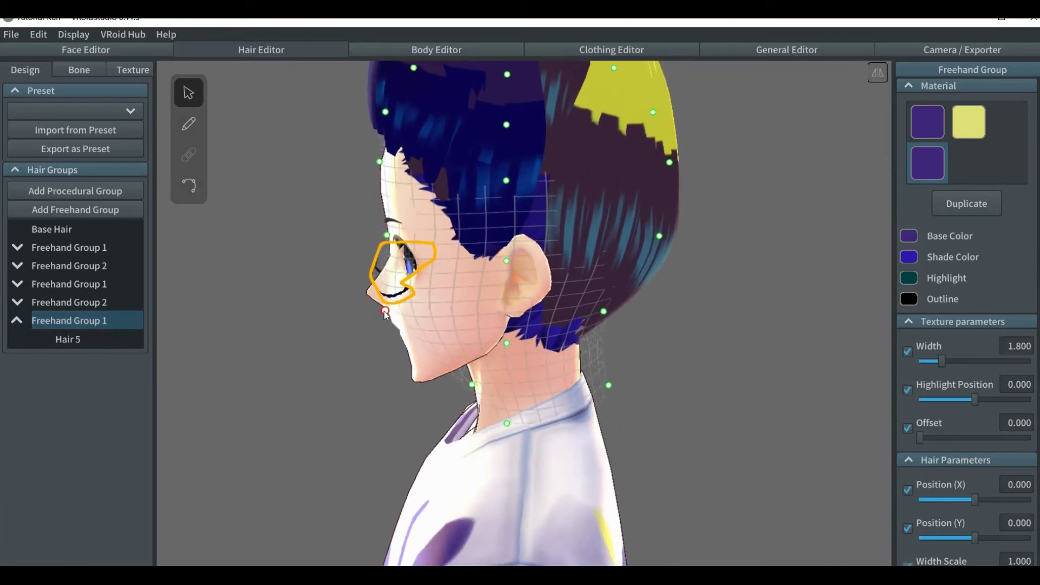
left_click_drag(385, 311, 406, 316)
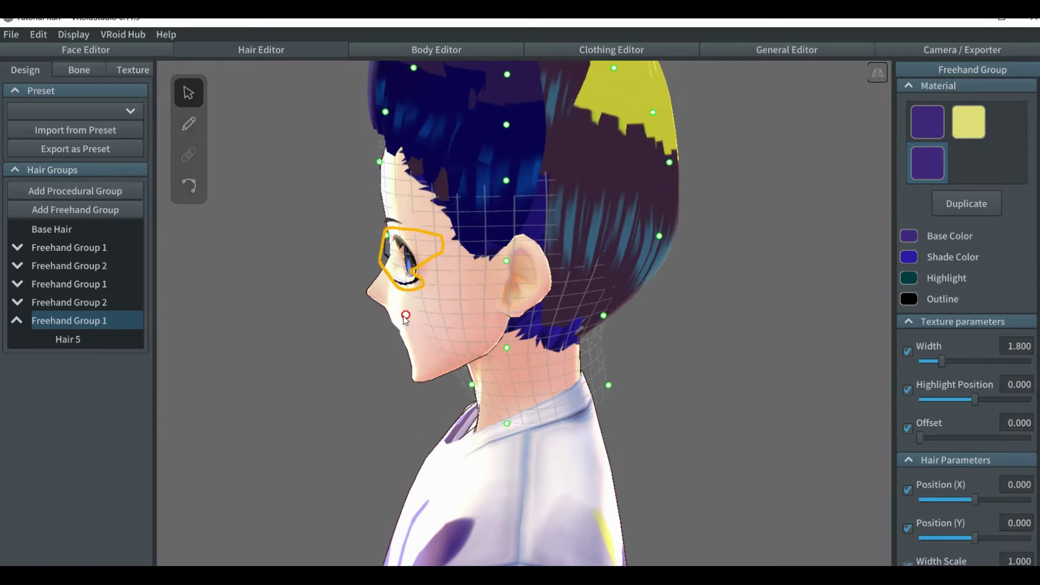
left_click_drag(403, 316, 410, 318)
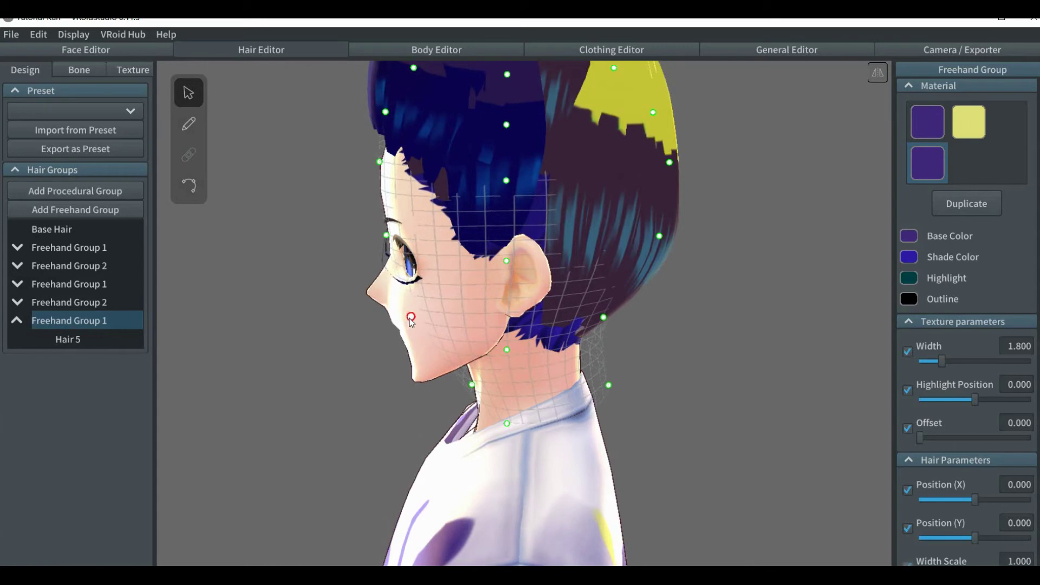
right_click_drag(389, 323, 423, 317)
left_click(340, 296)
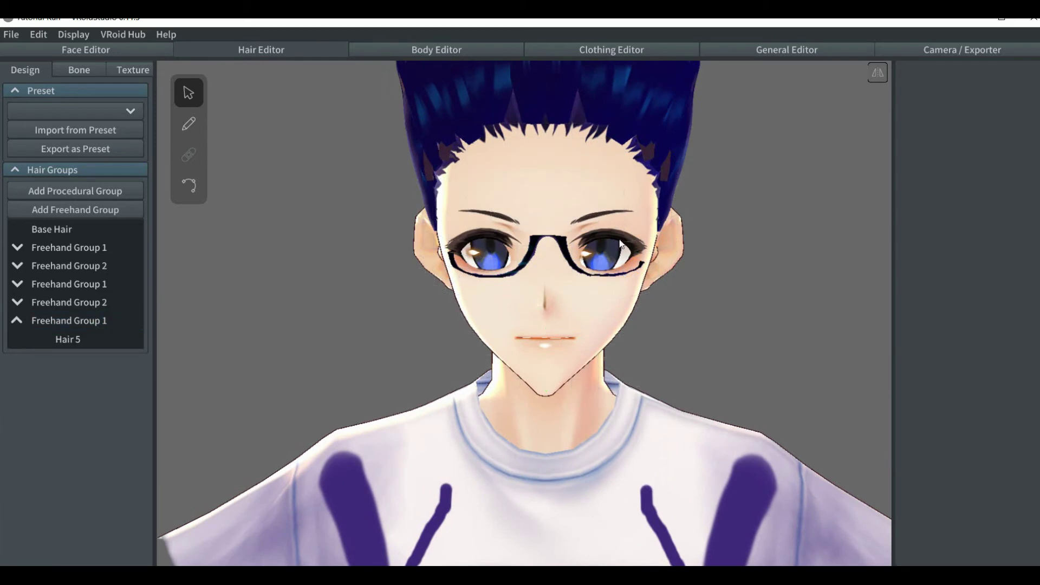
Step: Draw a second glasses-textured strand across the eyes in the same freehand group to form the upper rims
left_click(69, 321)
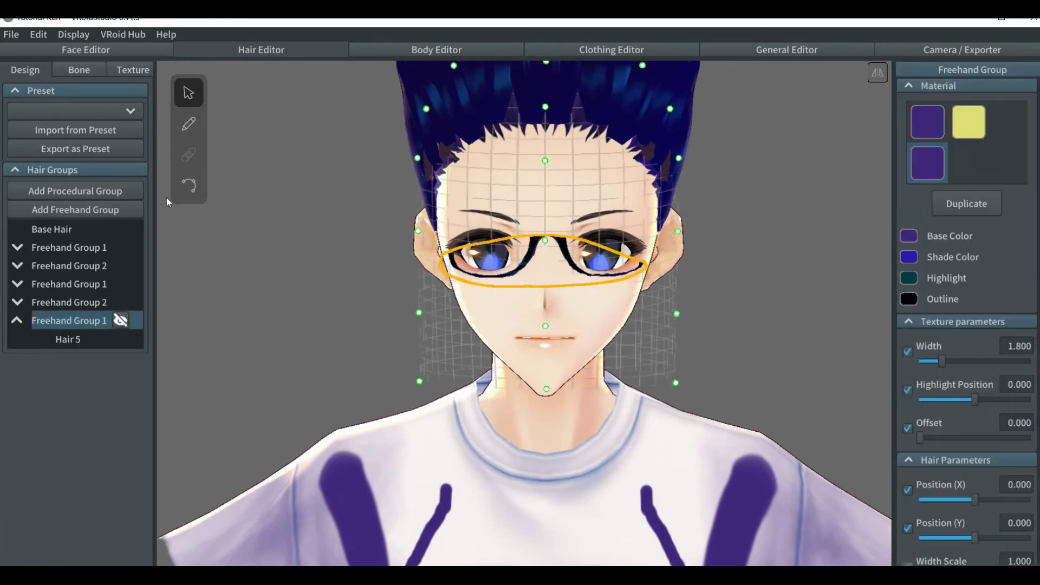
left_click(193, 124)
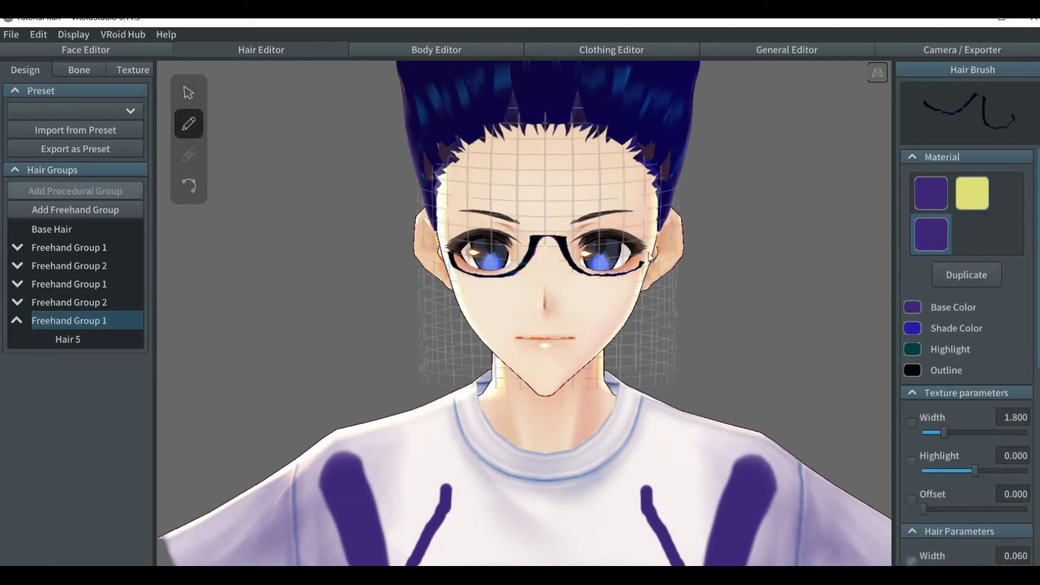
mouse_move(651, 257)
left_mouse_down()
mouse_move(564, 244)
mouse_move(445, 245)
left_mouse_up()
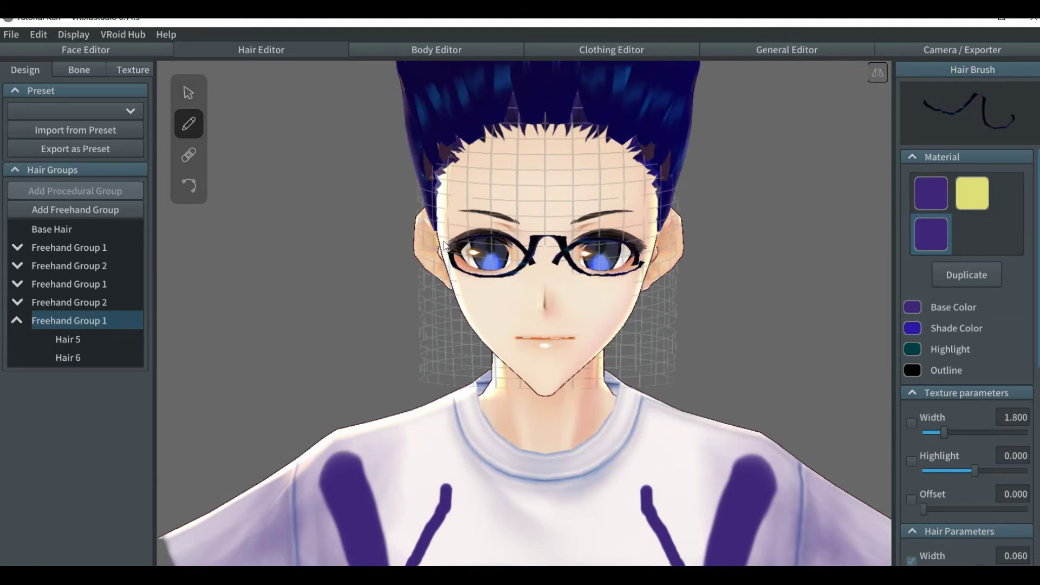
Step: Raise the new upper strand's control points on both sides of the nose bridge and over the character's left eye to arch the rims
left_click(67, 360)
left_click(67, 357)
left_click(189, 185)
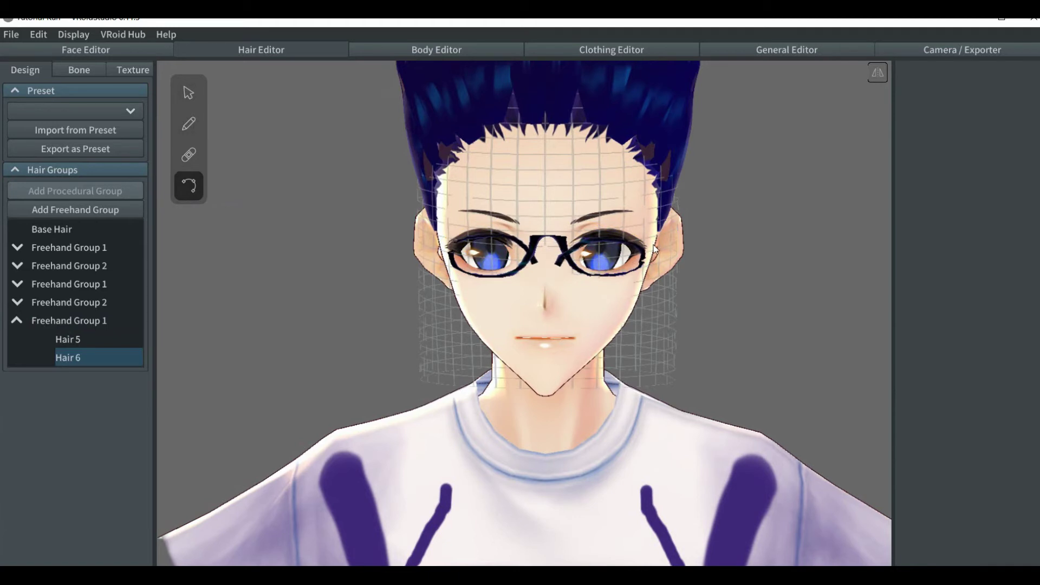
mouse_move(591, 250)
mouse_move(593, 249)
left_mouse_down()
mouse_move(593, 234)
mouse_move(561, 236)
left_mouse_up()
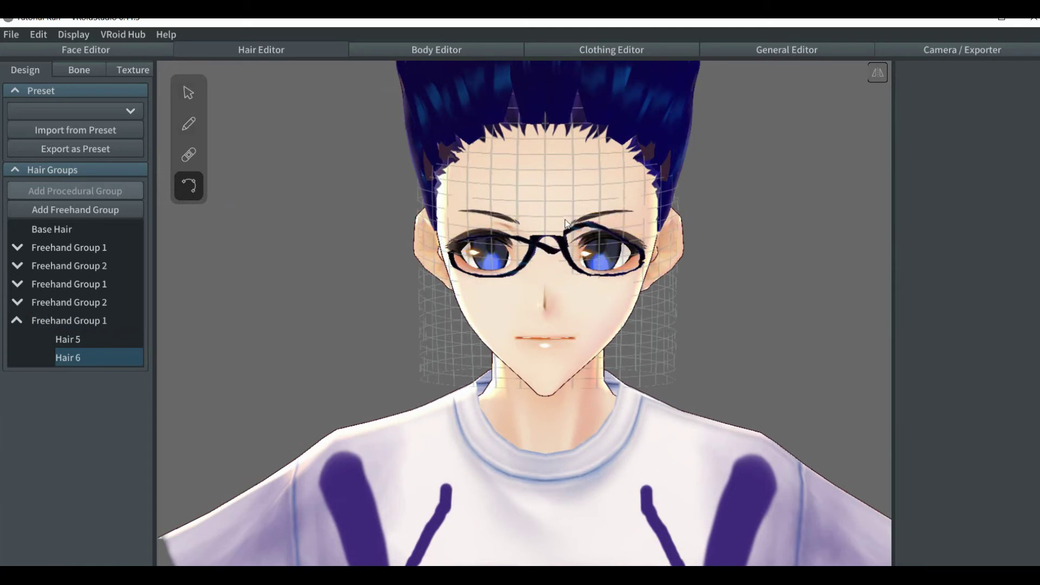
mouse_move(566, 223)
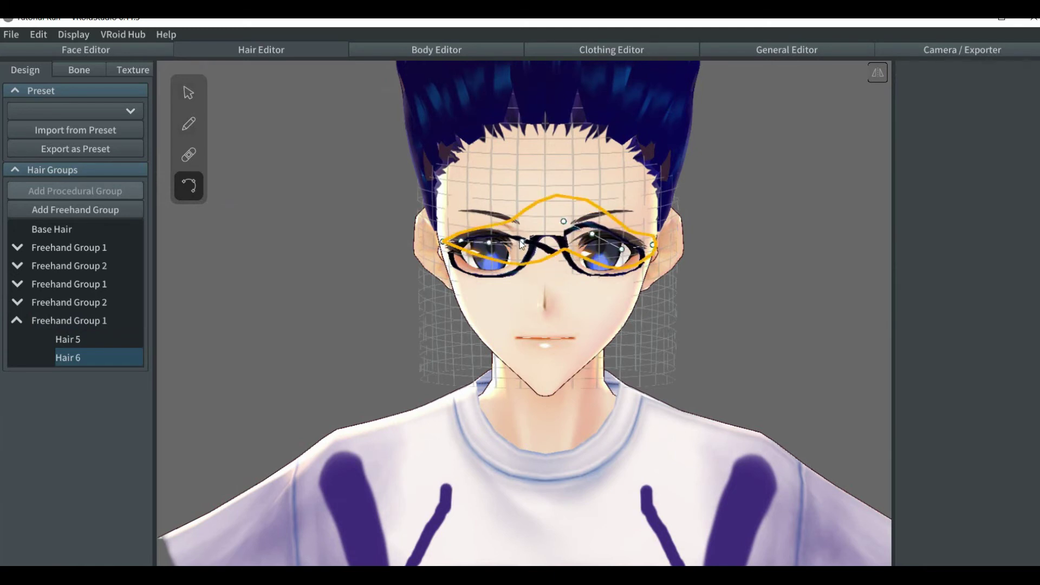
left_click_drag(522, 244, 514, 223)
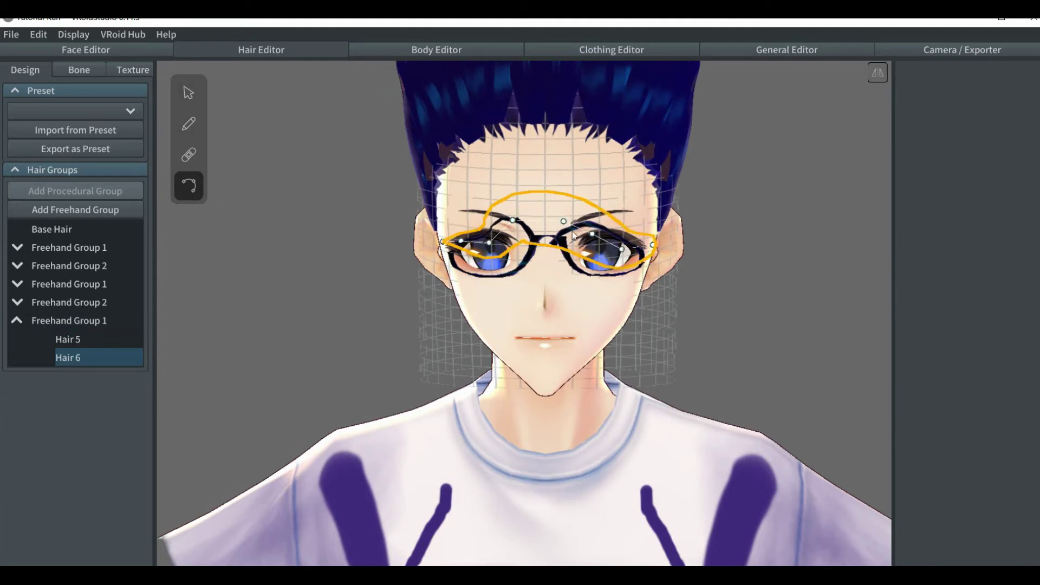
mouse_move(565, 222)
left_mouse_down()
mouse_move(596, 235)
mouse_move(607, 226)
mouse_move(622, 245)
left_mouse_up()
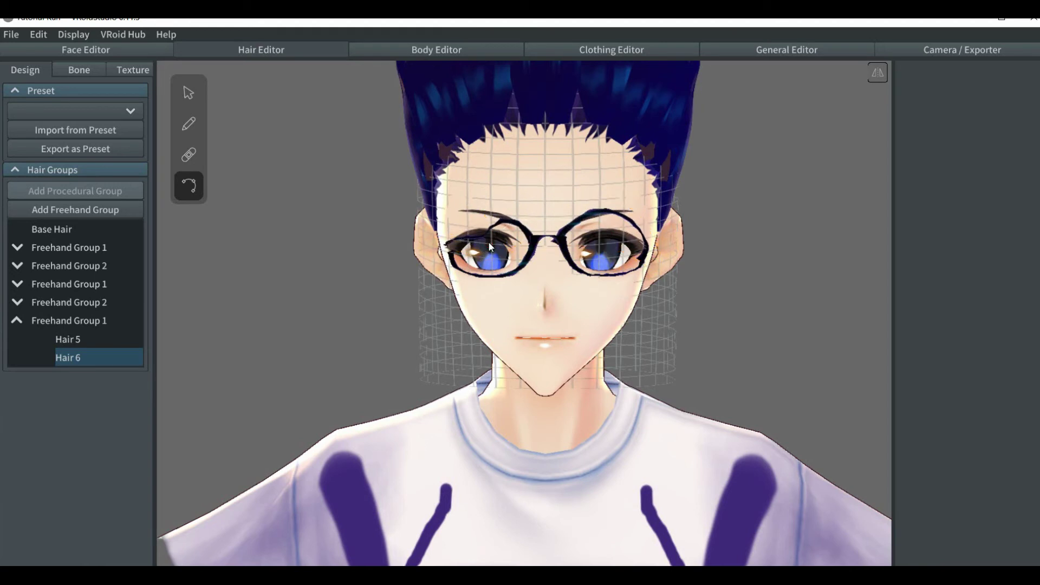
Step: From an angled view, reposition the upper strand's control points at the outer corner of the character's right eye to meet the lower rim
left_click(449, 239)
right_click_drag(454, 306, 480, 311)
left_click(515, 251)
left_click(534, 252)
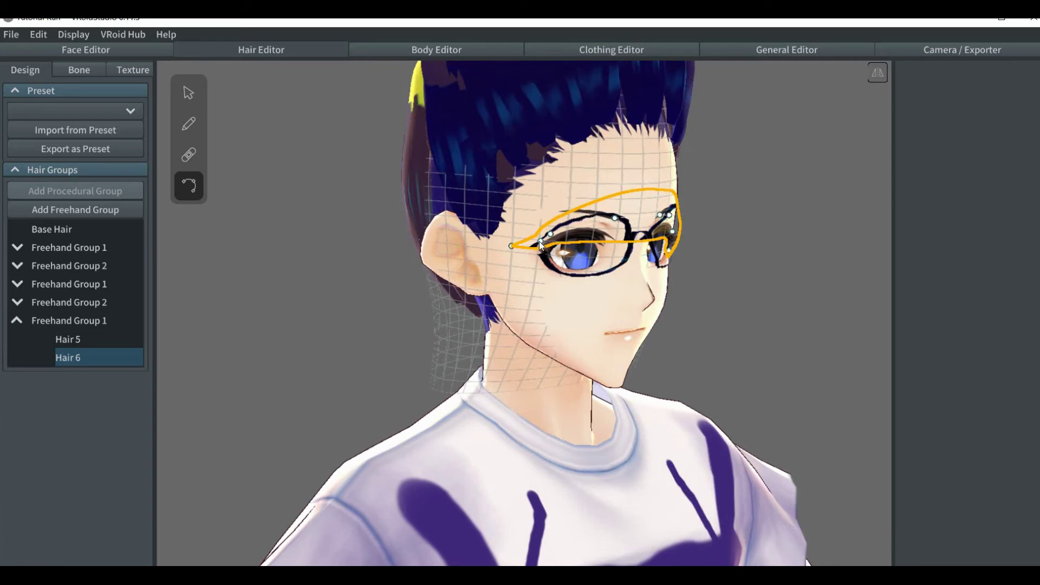
left_click(539, 241)
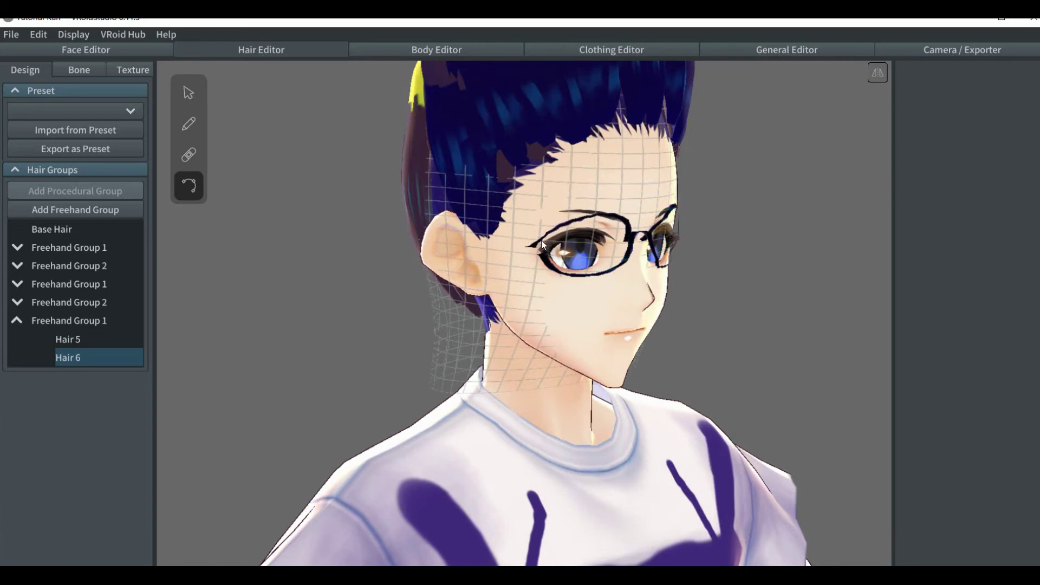
left_click(541, 239)
left_click(509, 248)
left_click(526, 265)
Step: Round out the upper rim's outer curve over the character's right eye and check the glasses from both sides
right_click_drag(566, 299, 541, 297)
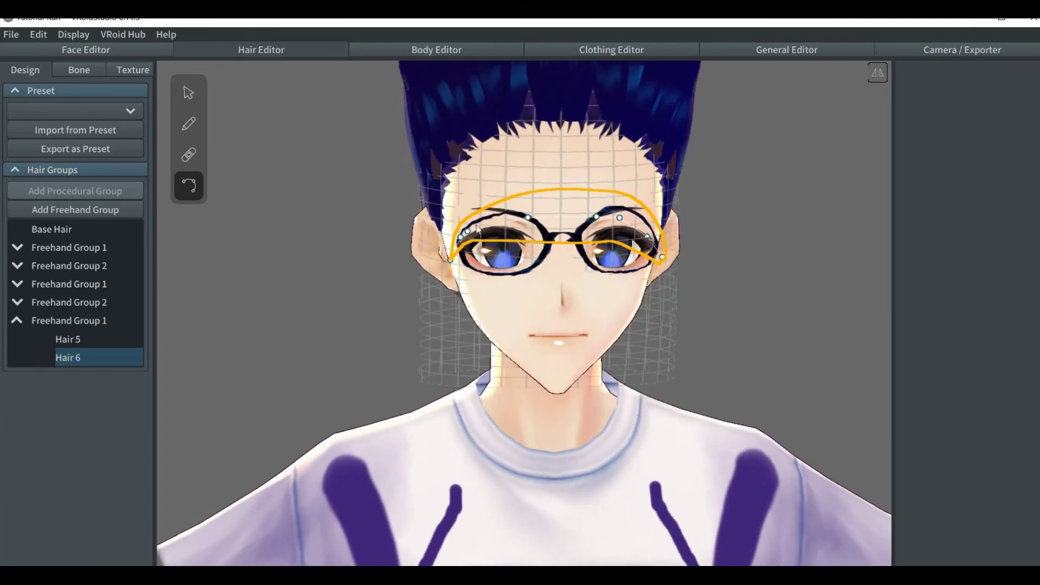
left_click(470, 230)
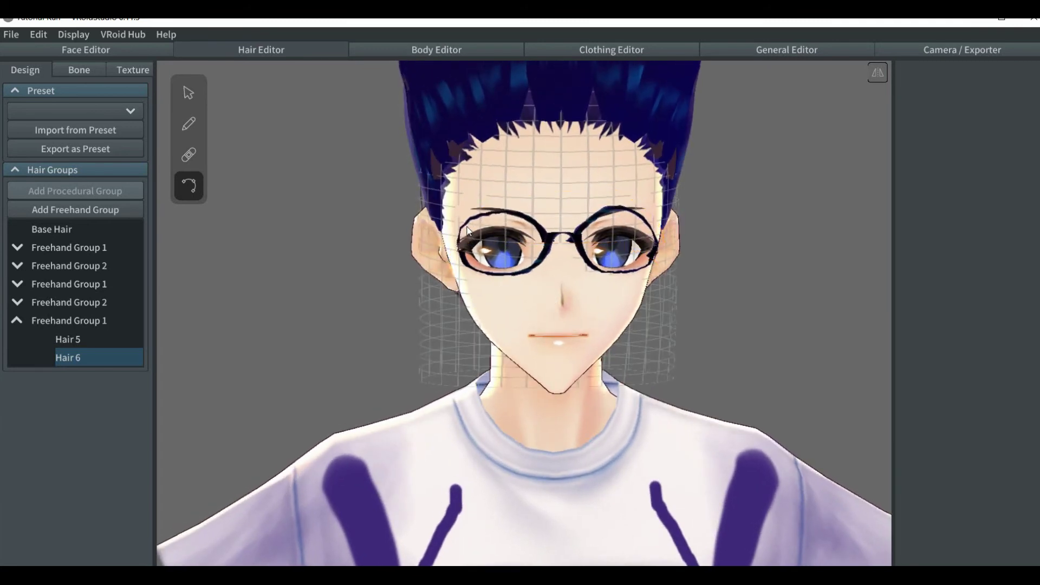
left_click(461, 234)
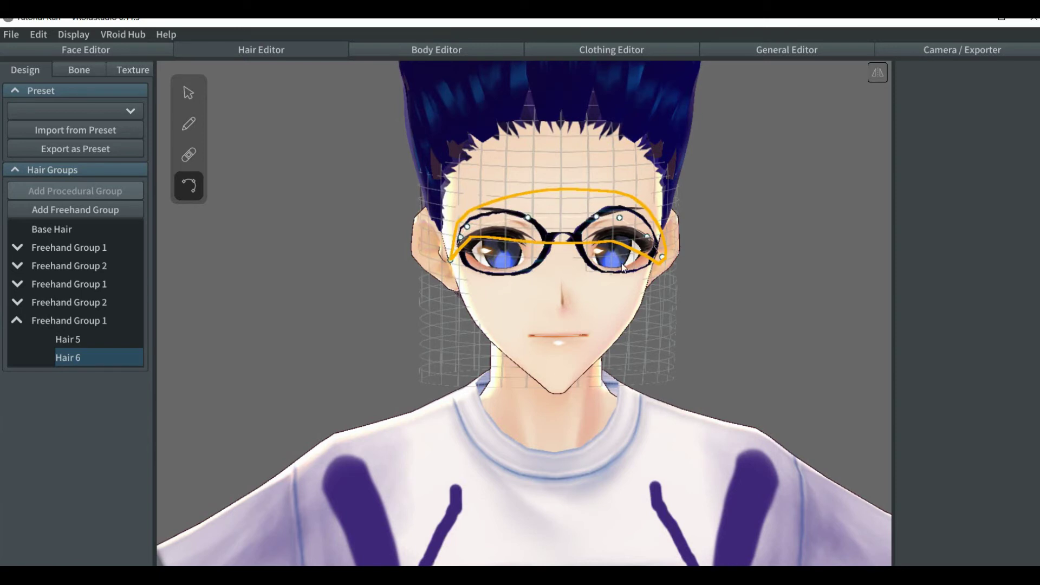
right_click_drag(632, 253, 616, 278)
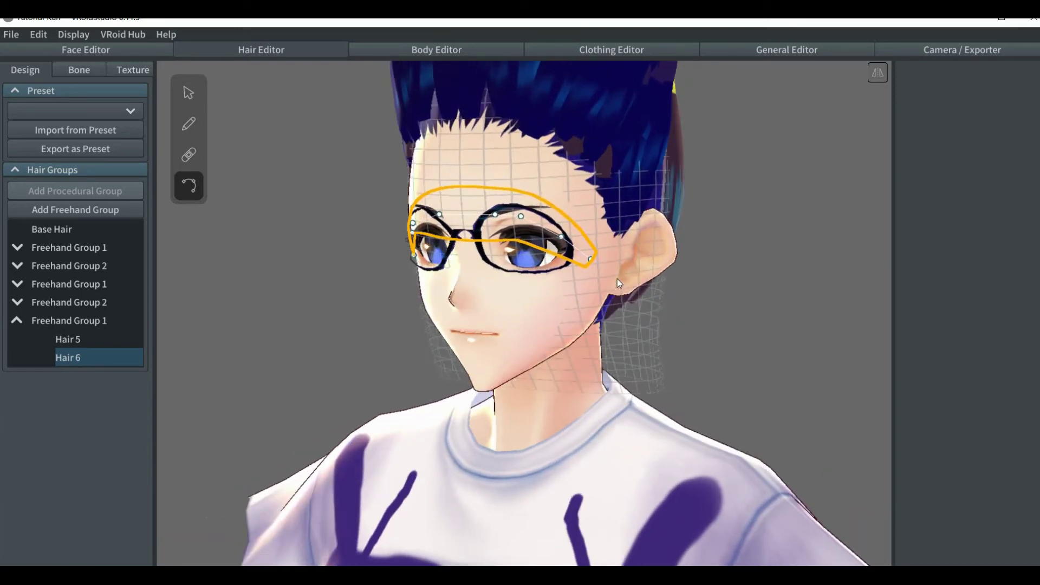
left_click(348, 268)
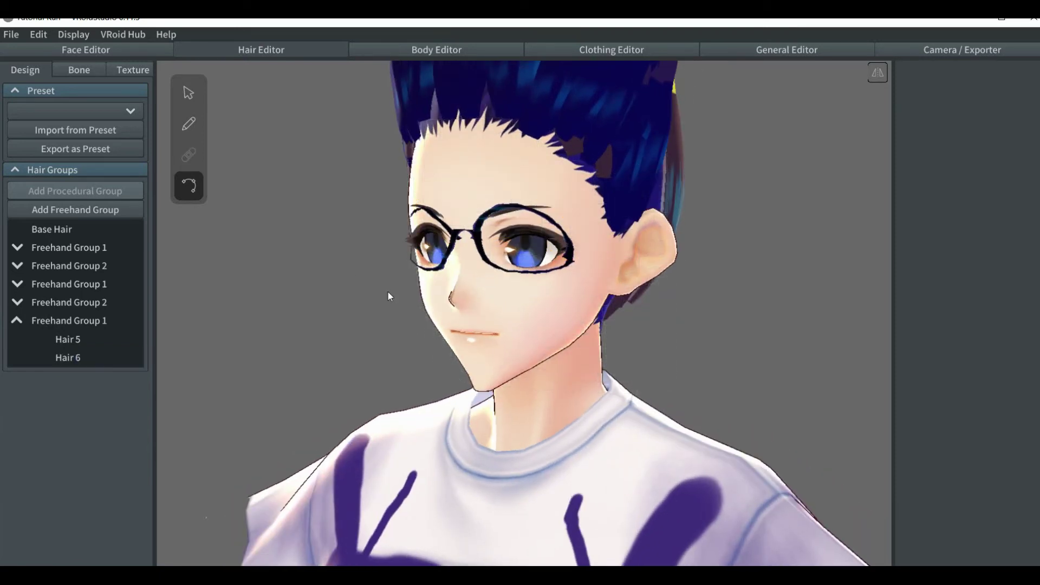
right_click_drag(388, 291, 412, 290)
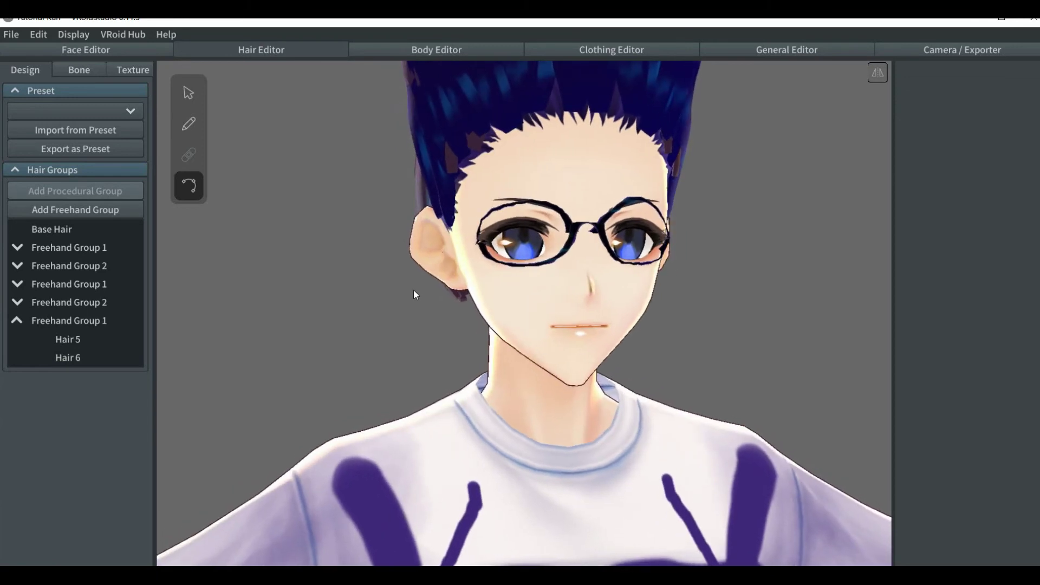
Step: Move the upper strand's inner control point from the character's right eye toward the nose bridge and adjust the one beside the left eye
left_click(560, 217)
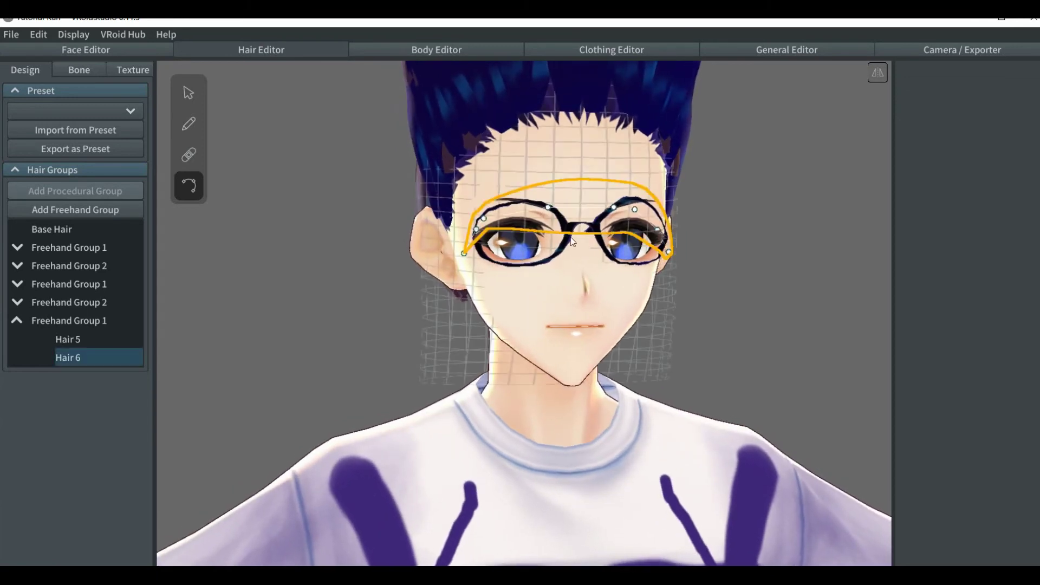
left_click(69, 340)
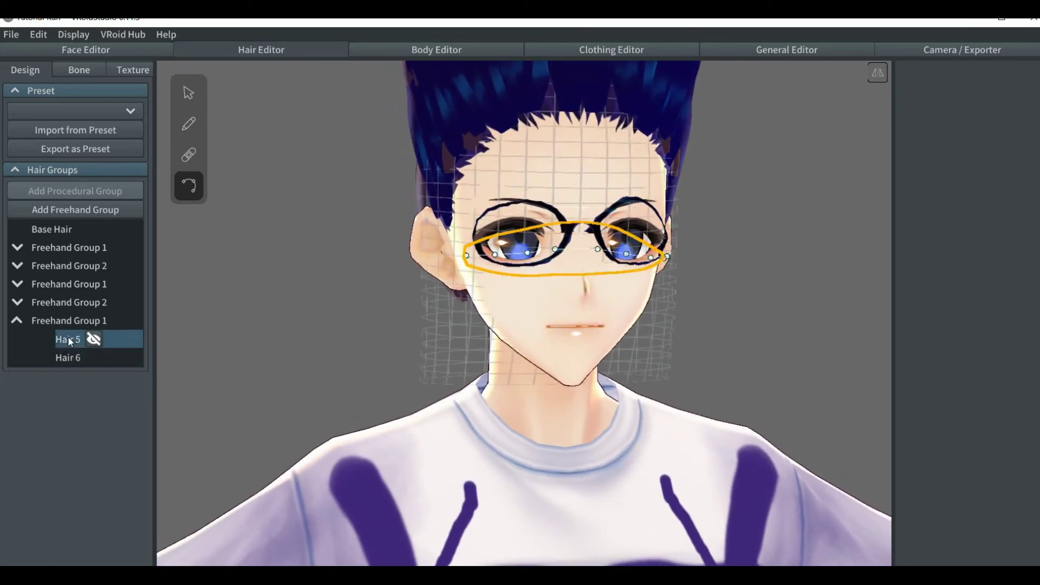
left_click(67, 359)
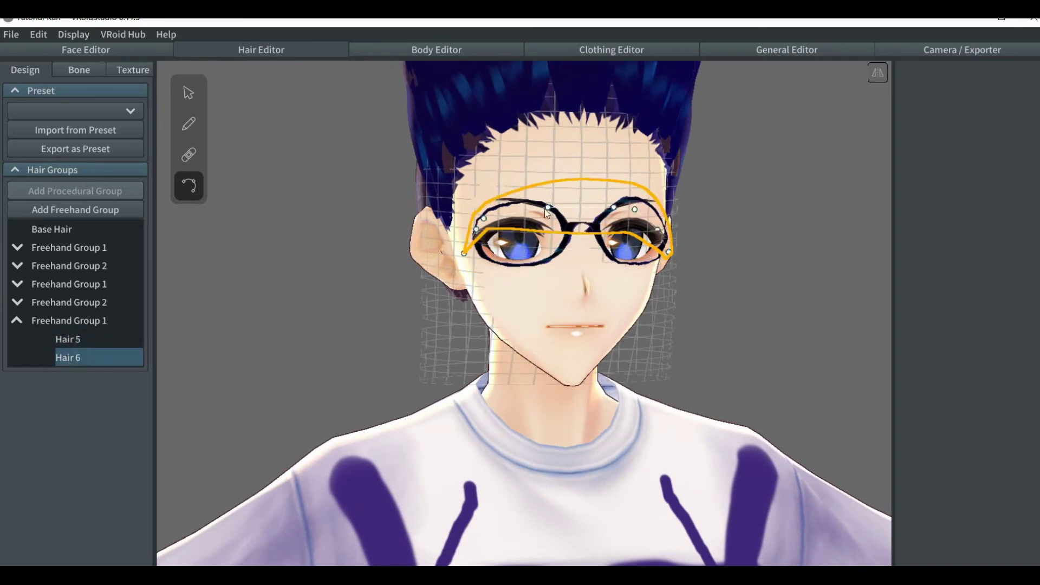
left_click(548, 212)
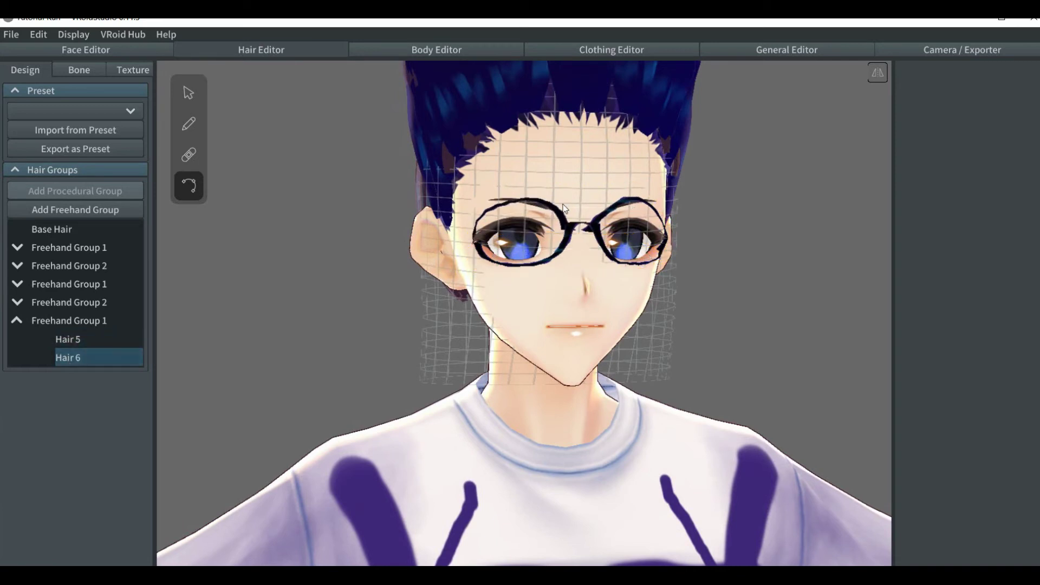
left_click(564, 206)
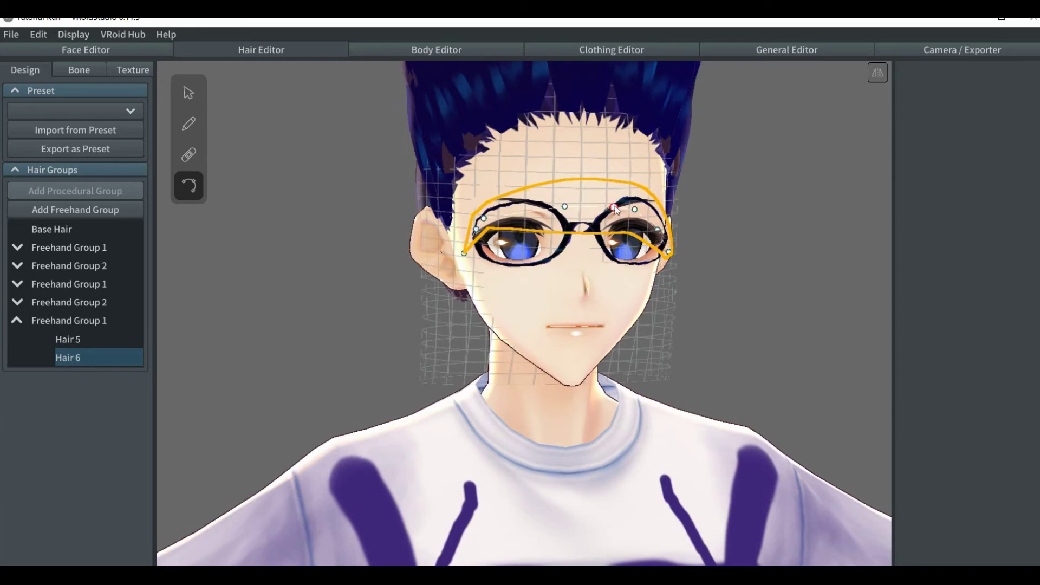
left_click(616, 206)
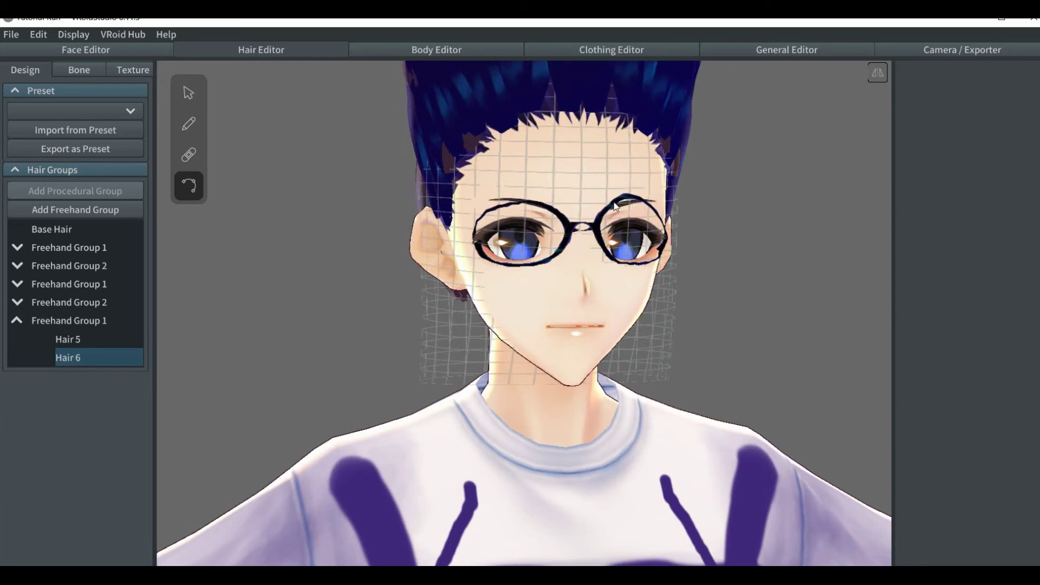
left_click(615, 206)
Step: Shift the upper strand's middle control point up and over the nose bridge so both upper rims curve evenly
left_click(565, 207)
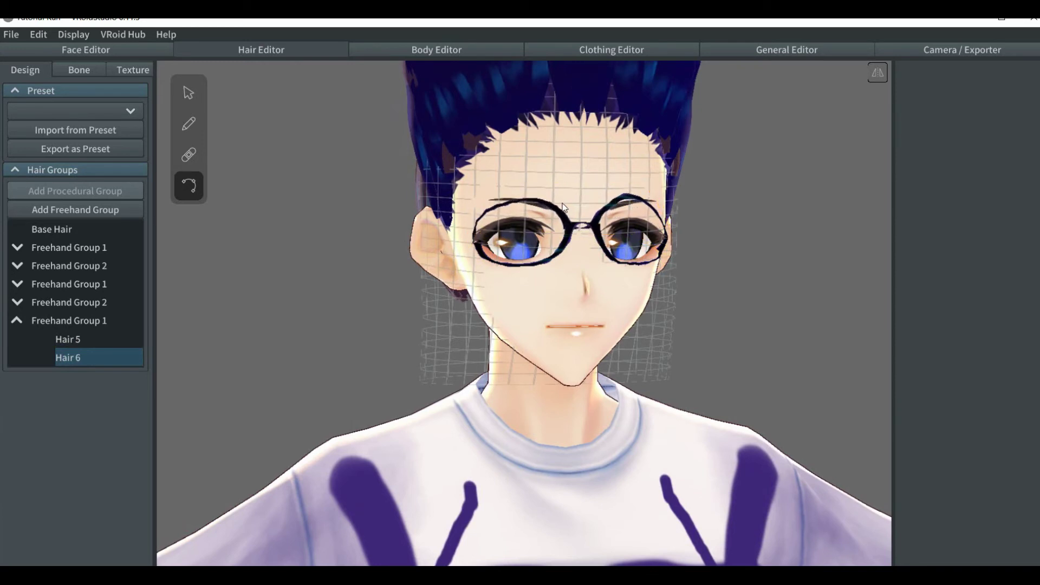
left_click(563, 207)
left_click(577, 202)
left_click(579, 200)
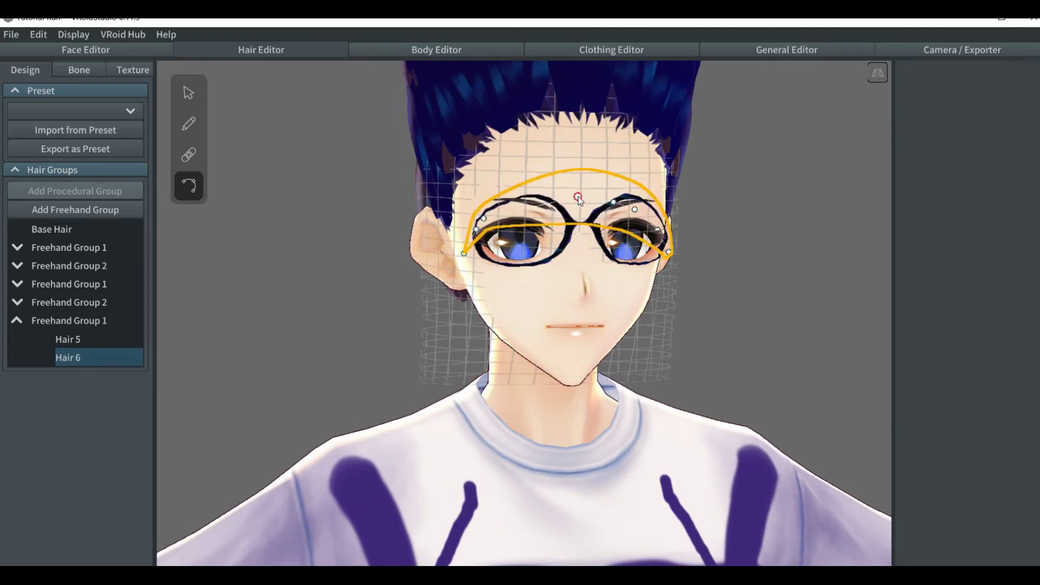
left_click(615, 206)
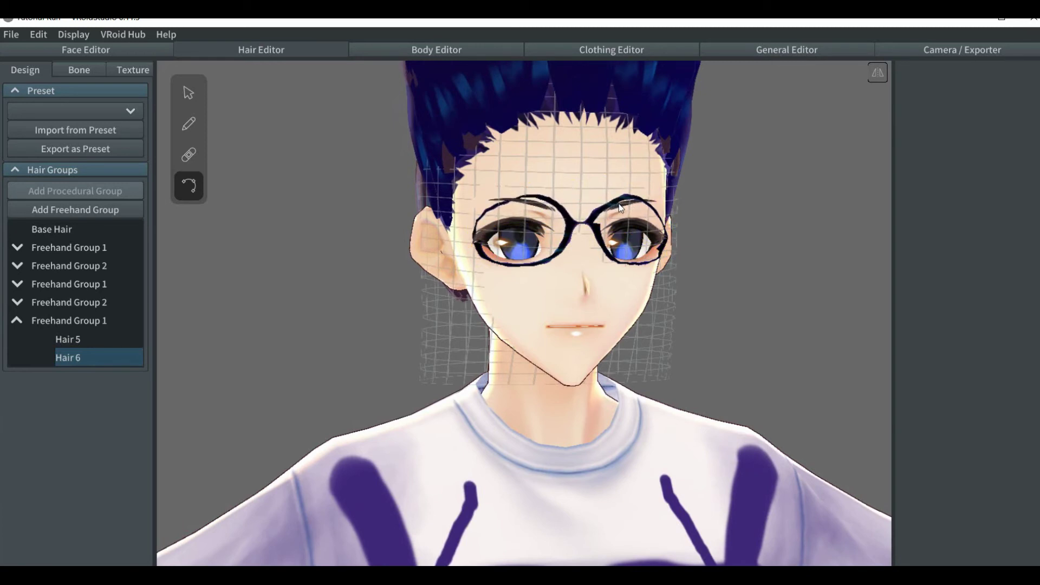
Step: From the front, adjust the upper strand's outer control points beside the character's left eye so its end meets the lower rim
left_click(587, 255)
mouse_move(588, 254)
right_mouse_down()
mouse_move(578, 254)
mouse_move(583, 263)
right_mouse_up()
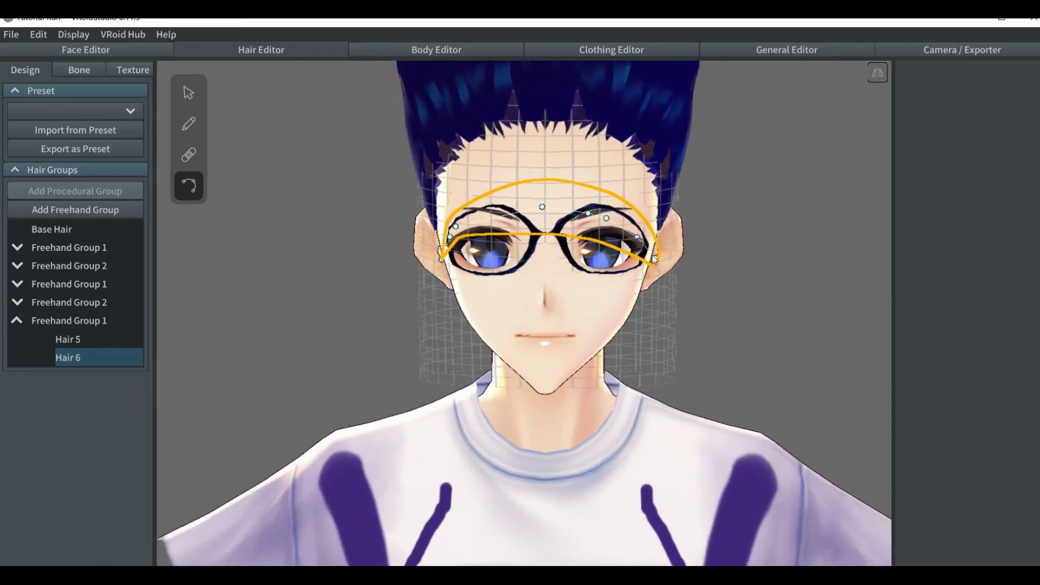
left_click(641, 242)
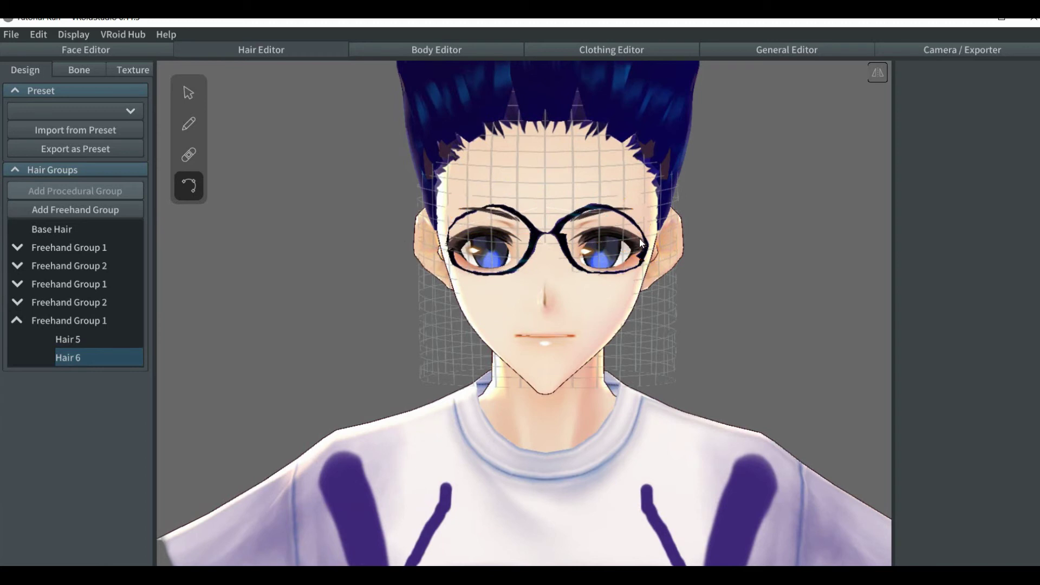
left_click(639, 239)
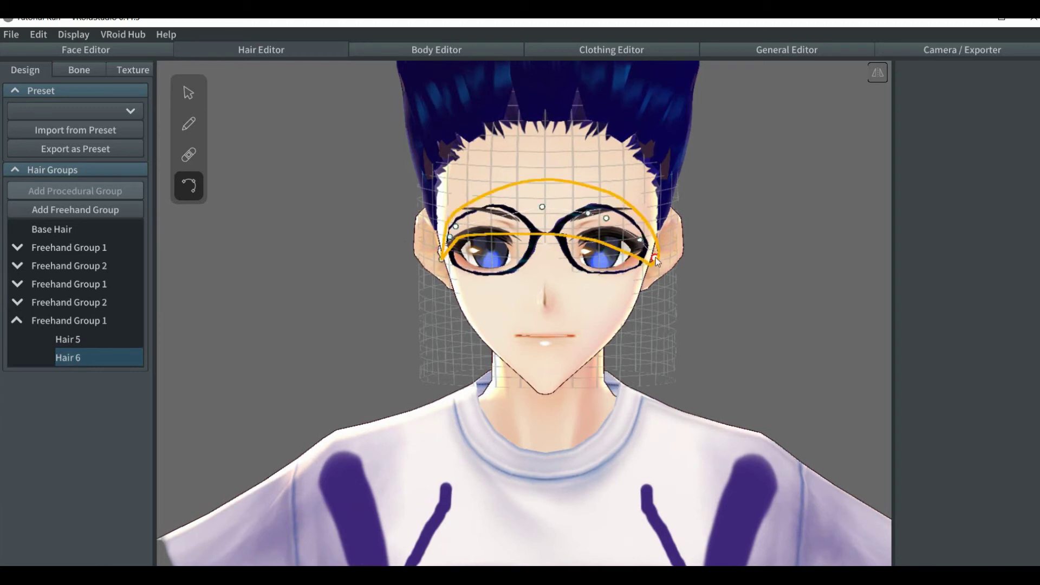
left_click(656, 258)
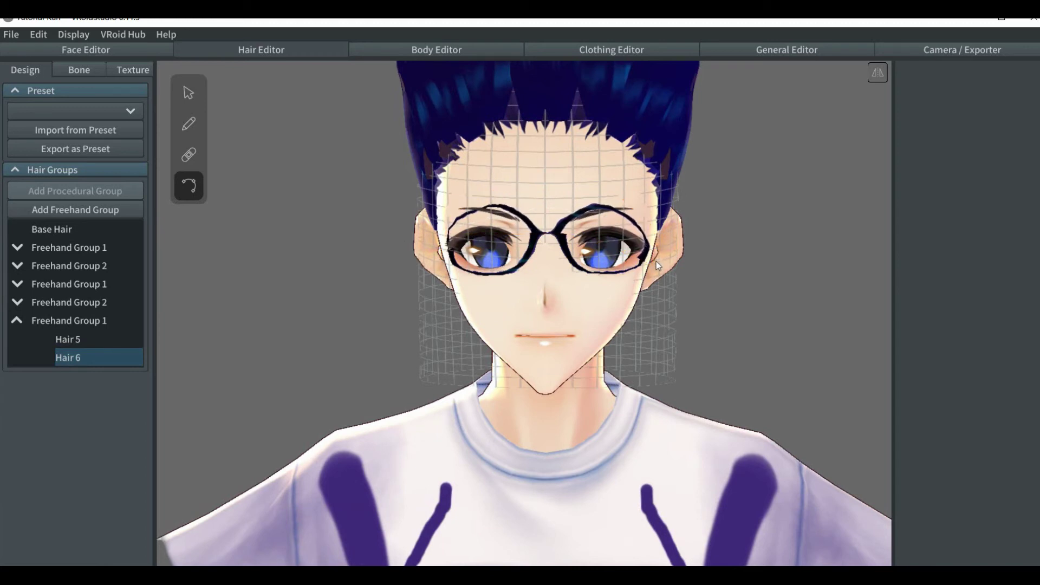
Step: Nudge the upper strand's outer control point beside the character's left eye and inspect how its end meets the lower rim
left_click(656, 262)
left_click(343, 296)
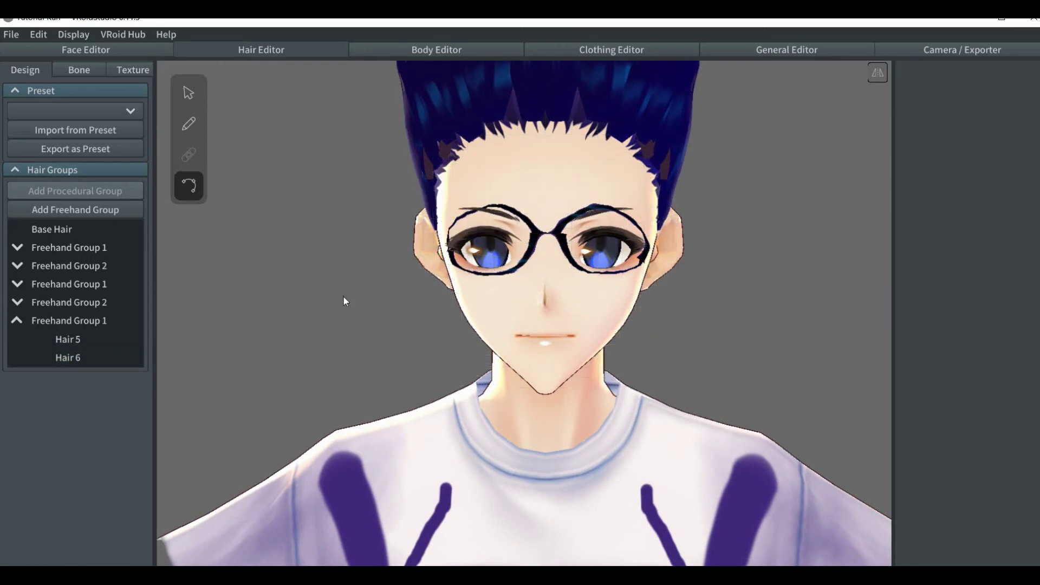
right_click_drag(343, 297, 347, 295)
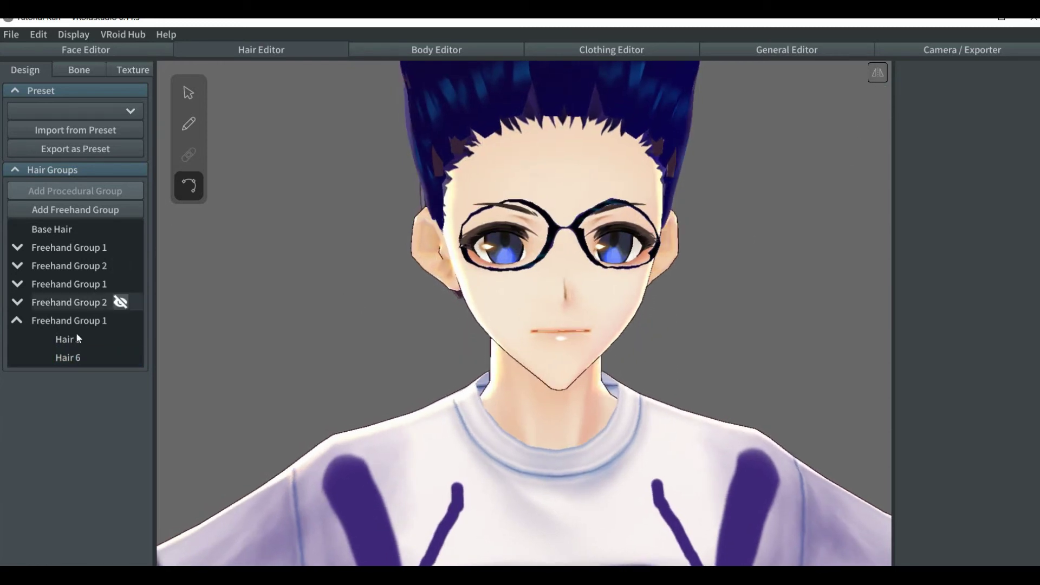
Step: Fine-tune the upper strand's outer control point above the character's right eye and check the glasses' fit from above
left_click(73, 358)
right_click_drag(272, 338, 269, 338)
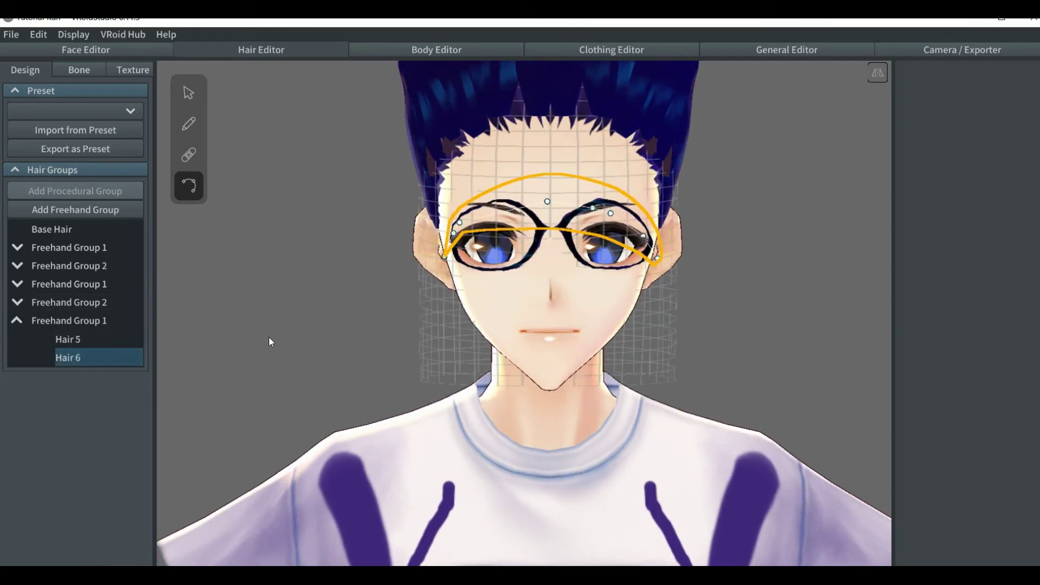
left_click(458, 222)
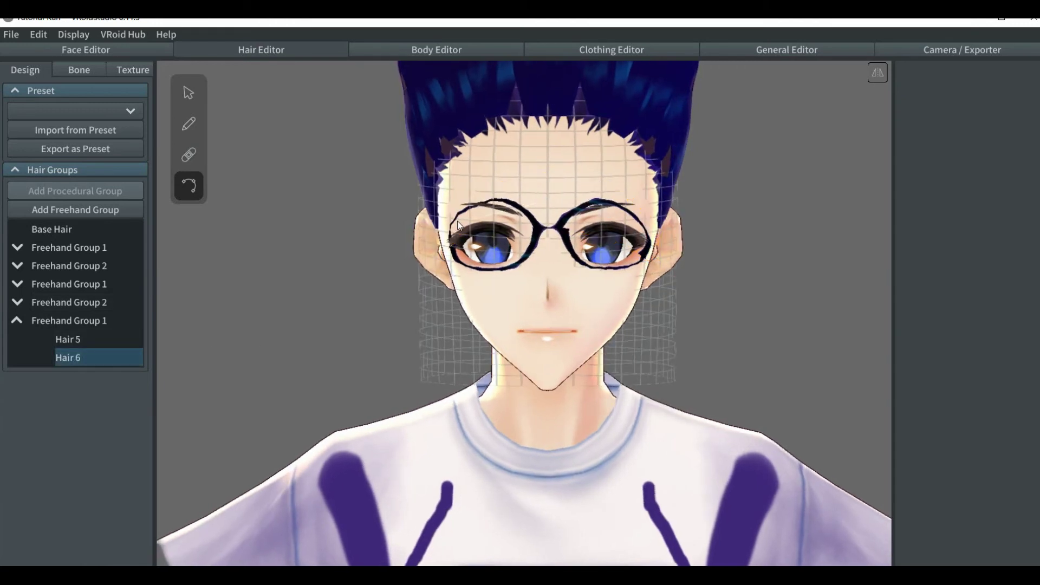
left_click(458, 224)
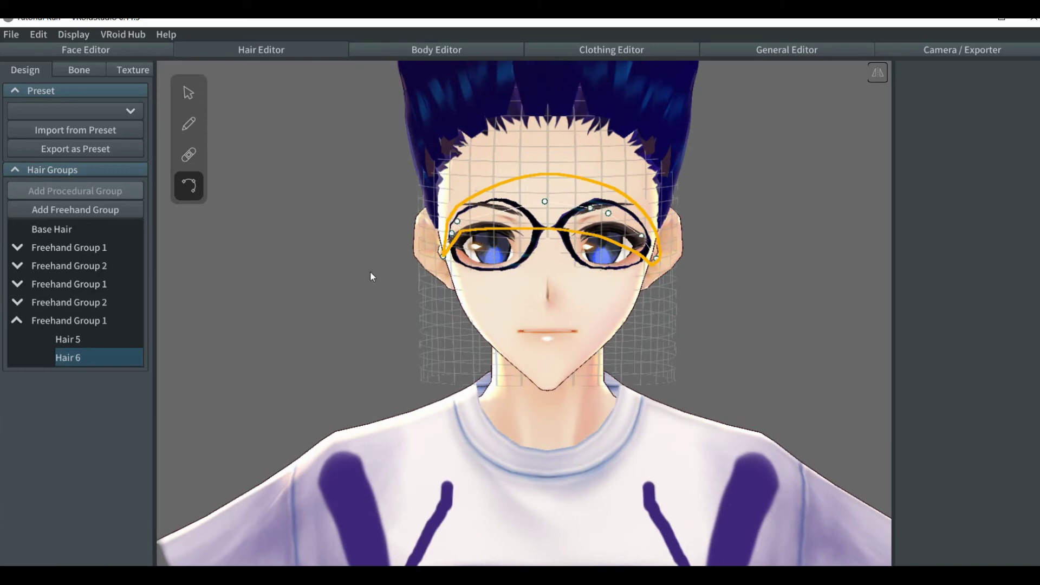
left_click(336, 311)
right_click_drag(341, 310, 379, 321)
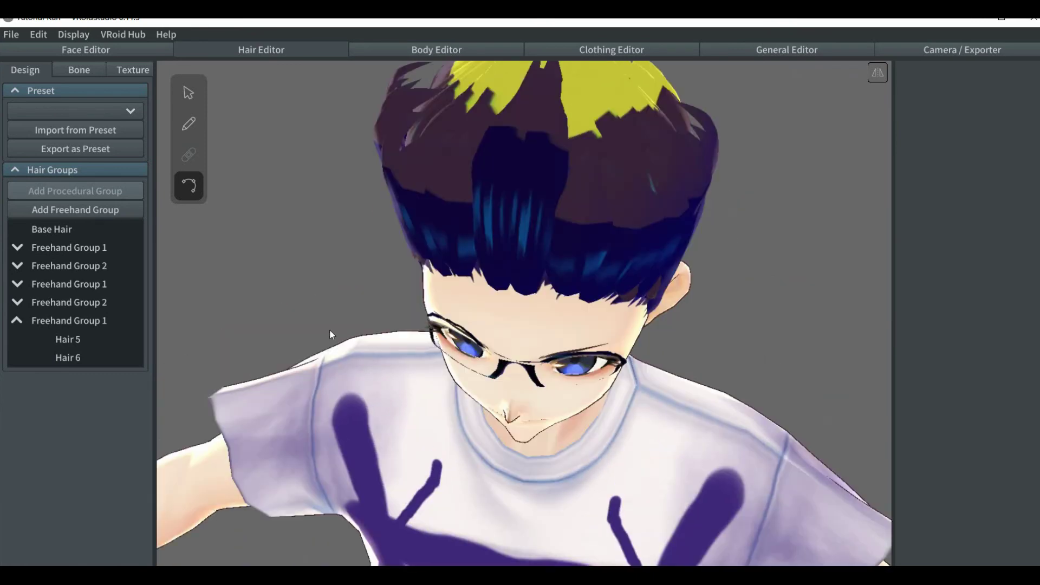
Step: Select the whole glasses group and pull its guide mesh's forehead point back so the upper rims sit closer to the face
left_click(116, 320)
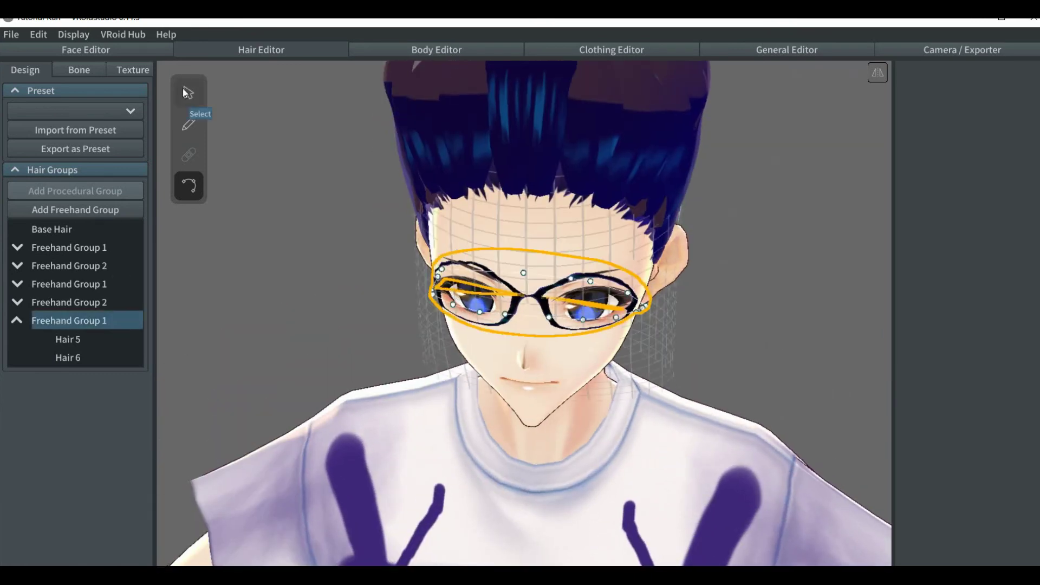
left_click(187, 92)
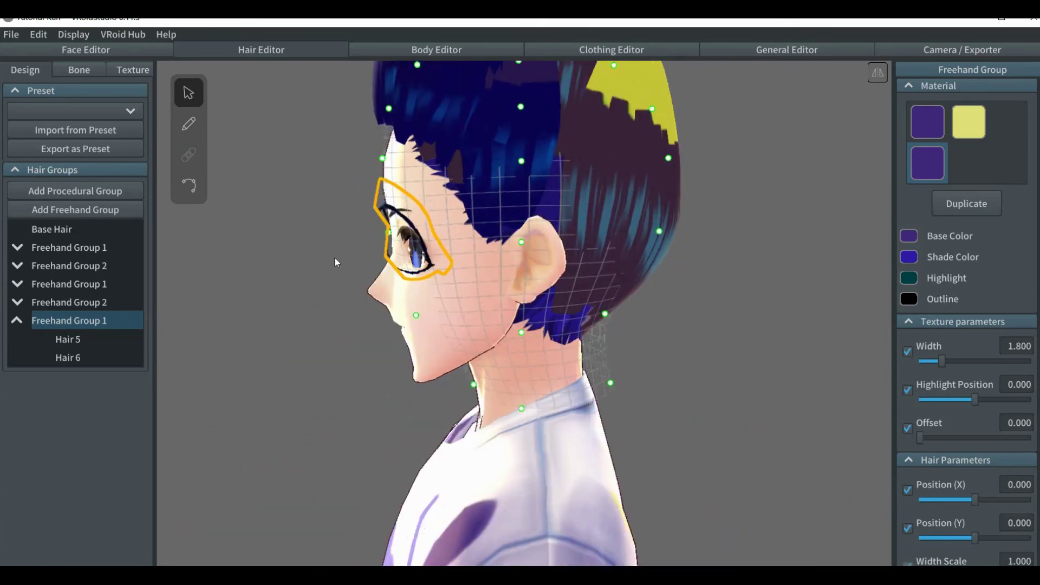
left_click(419, 317)
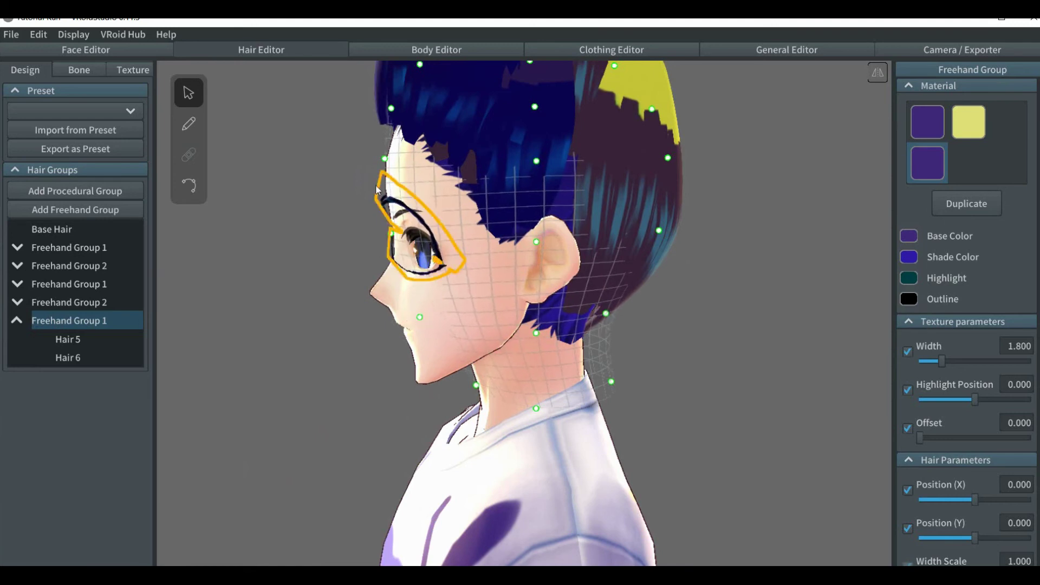
left_click(394, 162)
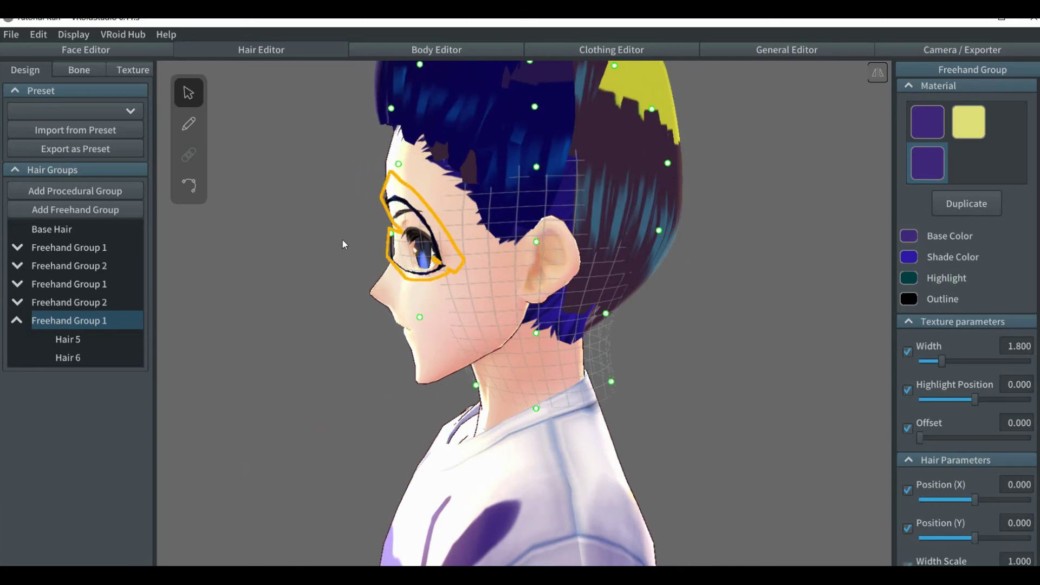
mouse_move(343, 239)
right_mouse_down()
mouse_move(395, 239)
mouse_move(346, 243)
right_mouse_up()
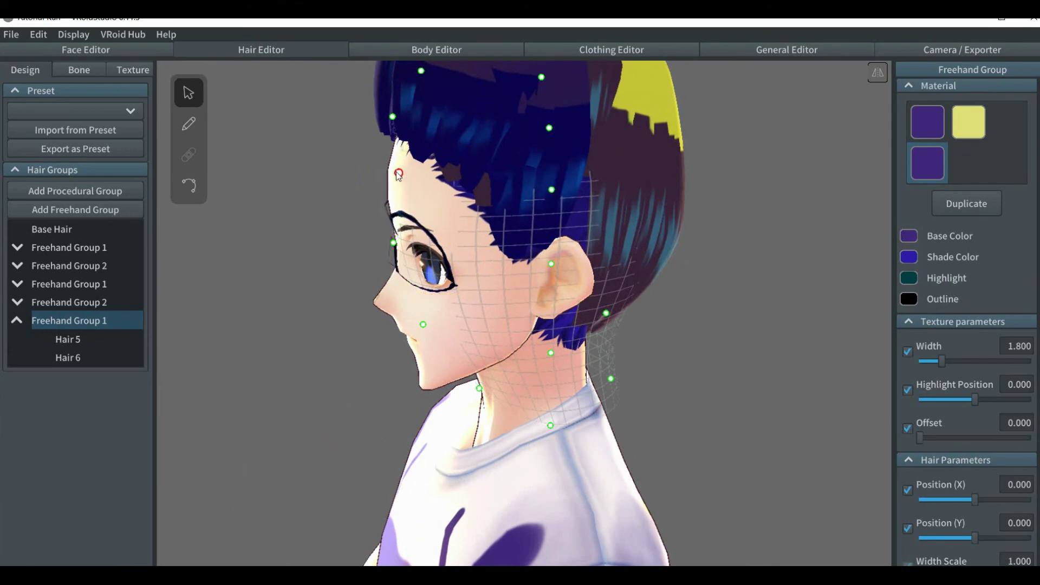
Step: Pull the glasses guide mesh's point at the front hairline back toward the head and check the fit from both sides and the front
right_click_drag(323, 255, 365, 250)
right_click_drag(485, 253, 515, 258)
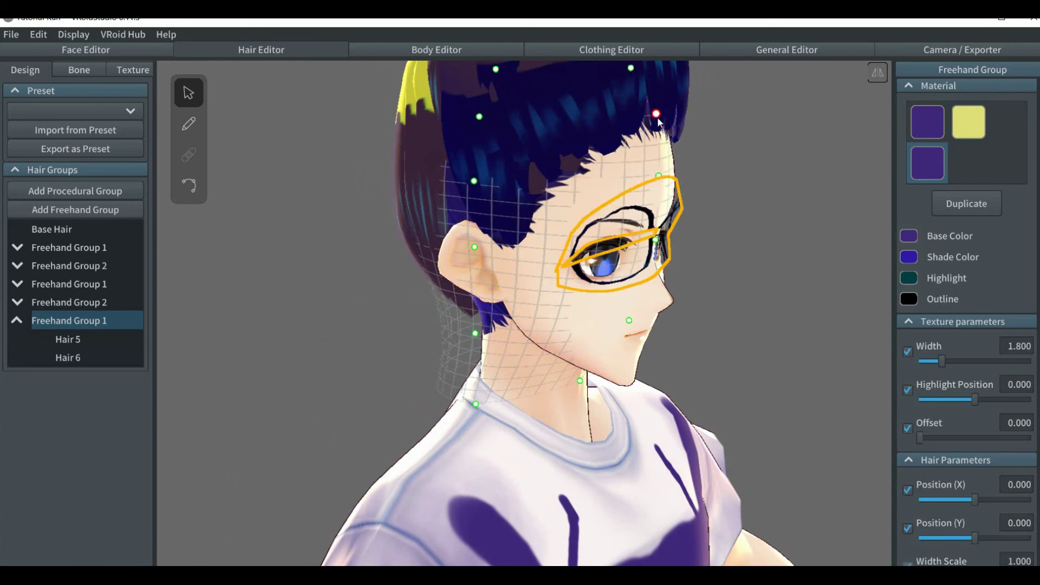
left_click_drag(656, 114, 637, 115)
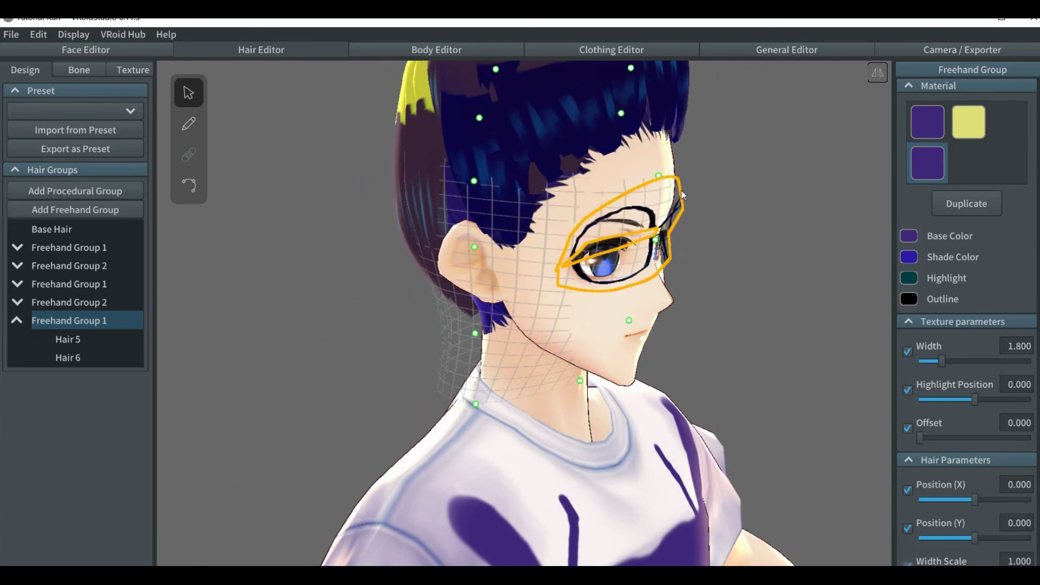
right_click_drag(681, 190, 601, 195)
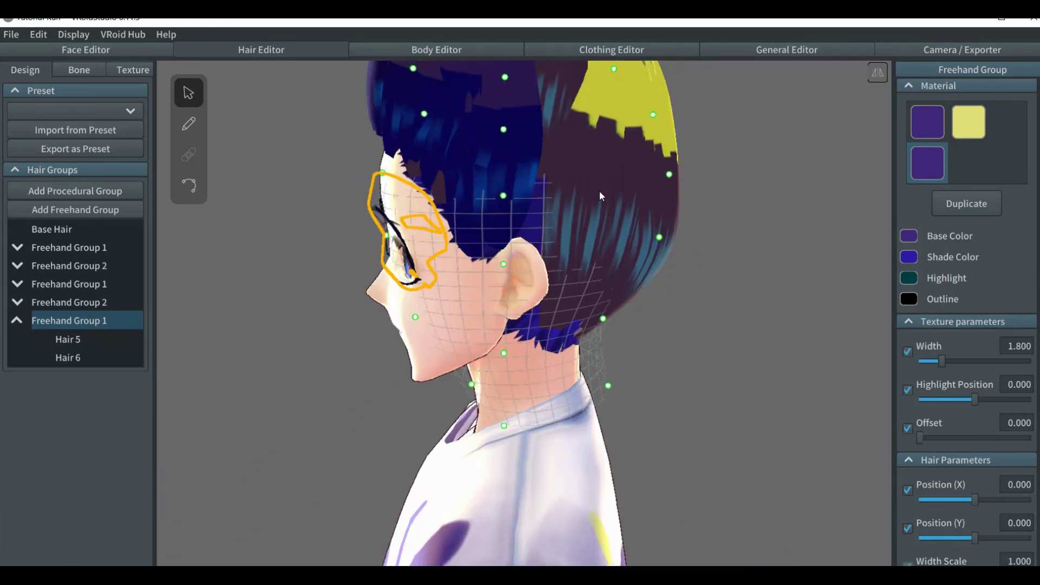
left_click(311, 273)
right_click_drag(332, 274, 385, 263)
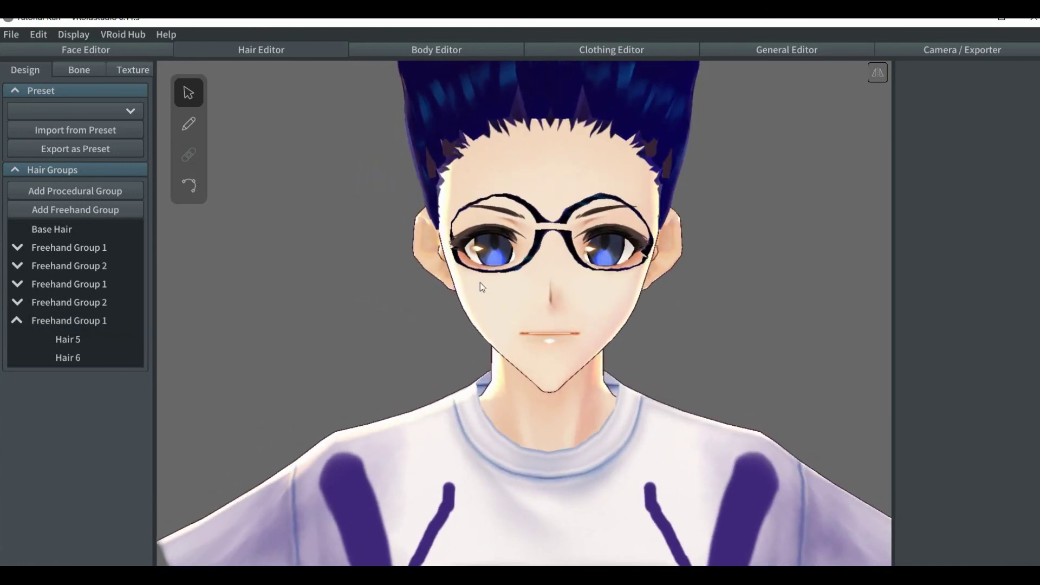
Step: Shift the upper strand's control points above the left eye and the nose bridge so the bridge joins the lower rim
left_click(638, 215)
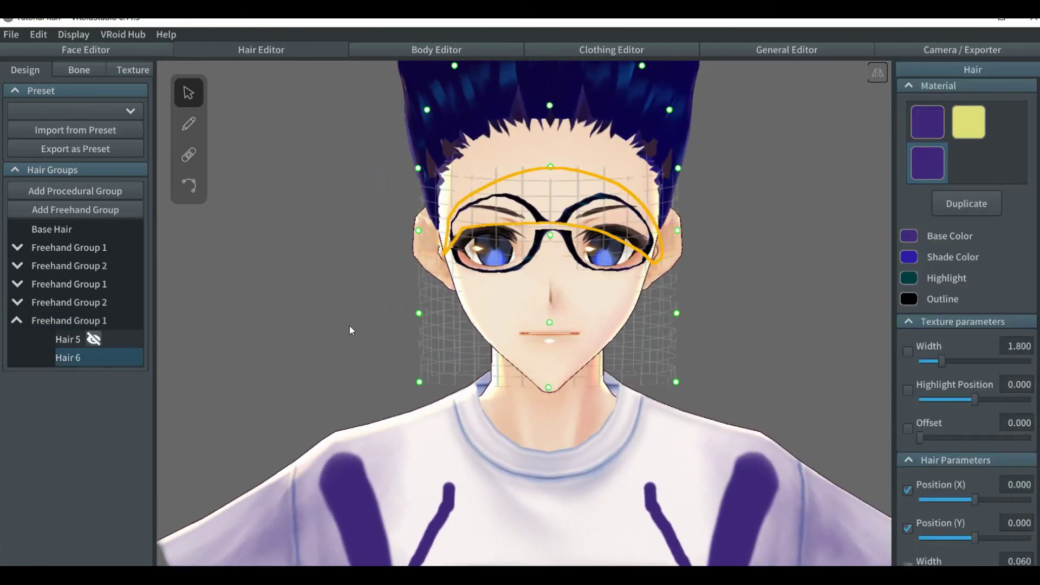
left_click(189, 186)
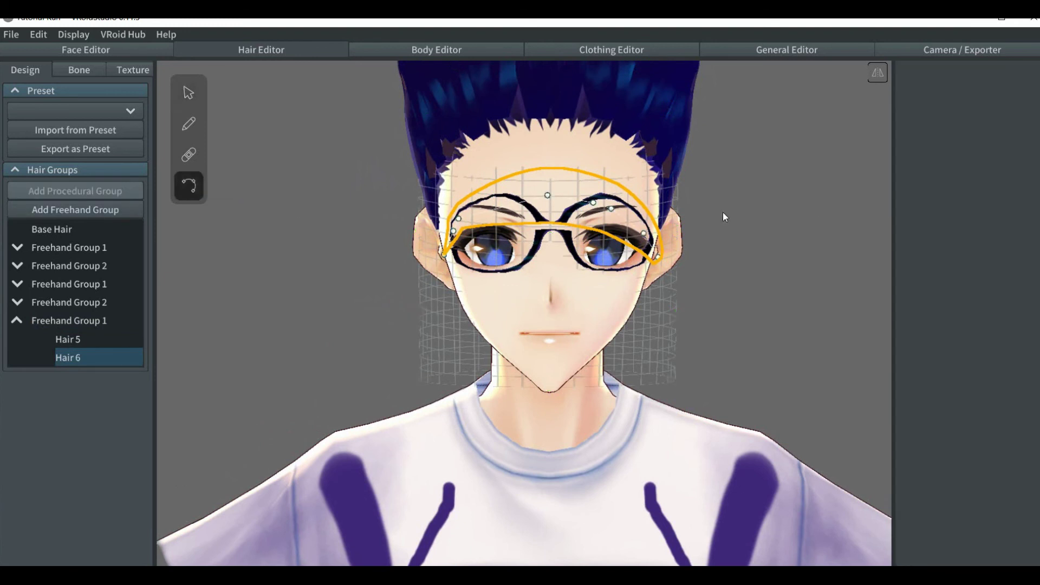
left_click_drag(645, 241, 619, 210)
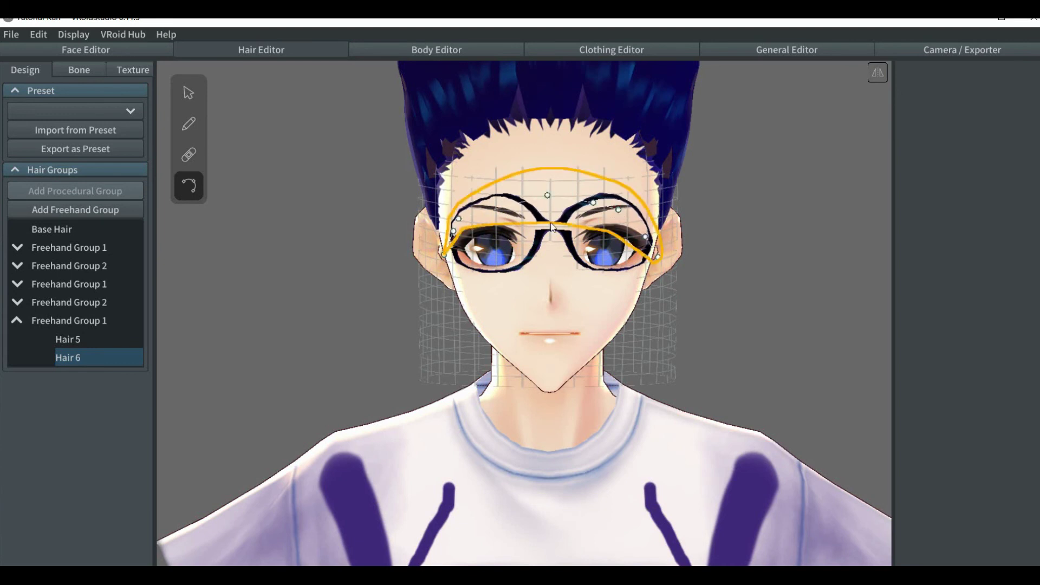
left_click_drag(547, 196, 594, 209)
left_click(352, 245)
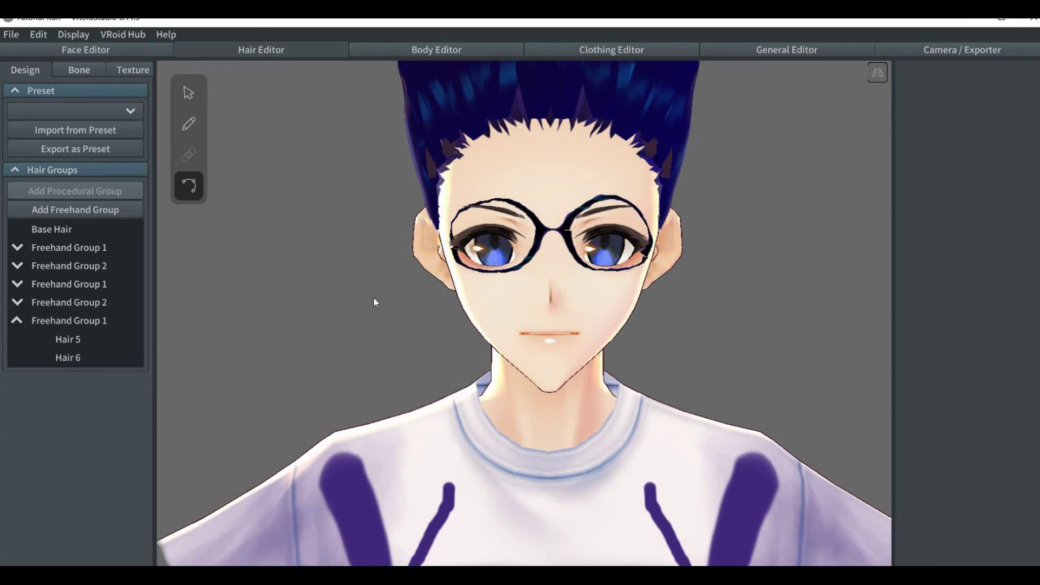
right_click_drag(363, 298, 387, 305)
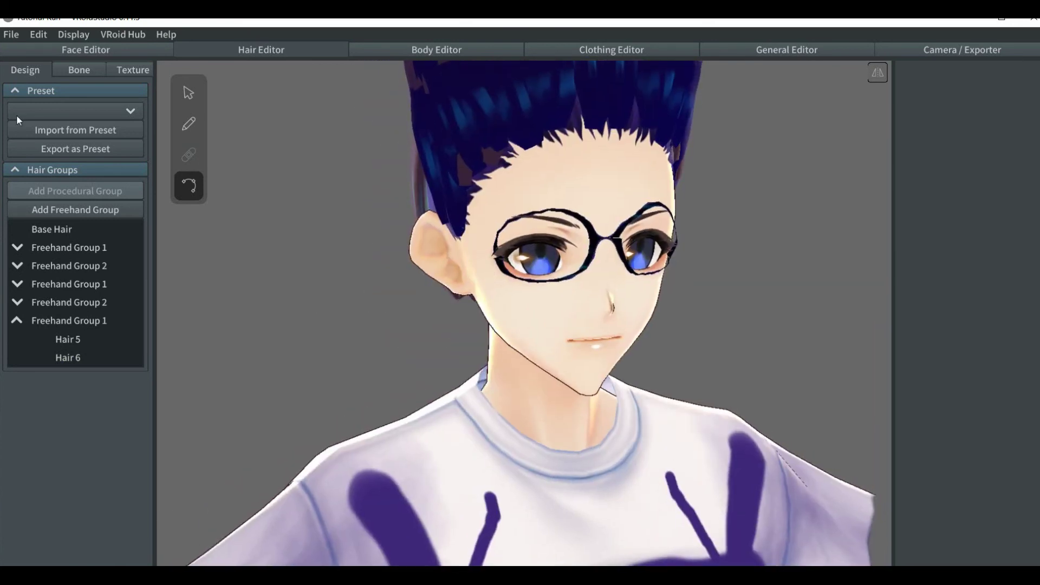
Step: Open the Default Image layer of the glasses hair texture for painting and set the brush color to black, 000000
left_click(130, 70)
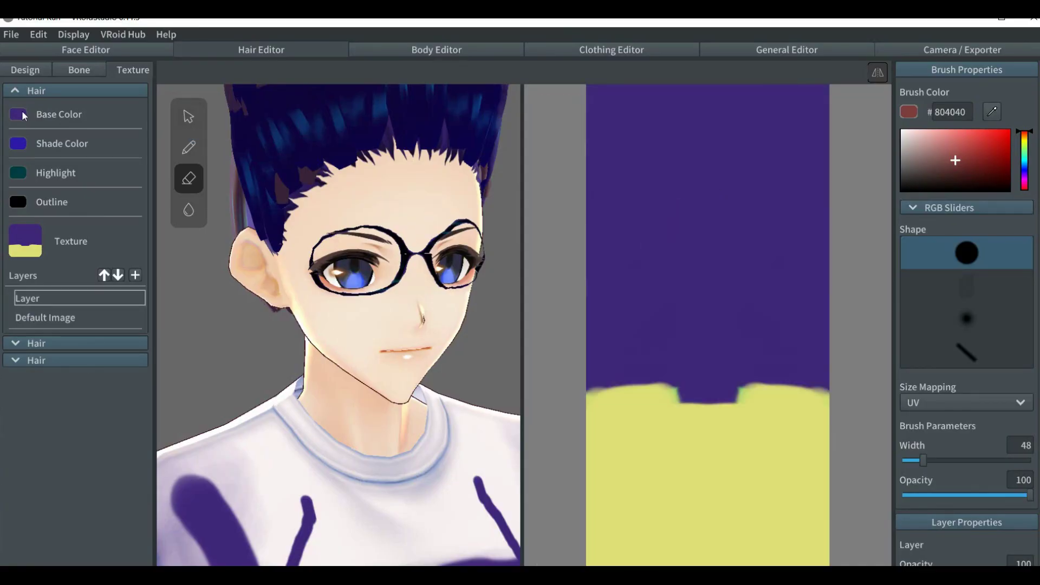
left_click(15, 90)
left_click(12, 123)
left_click(53, 354)
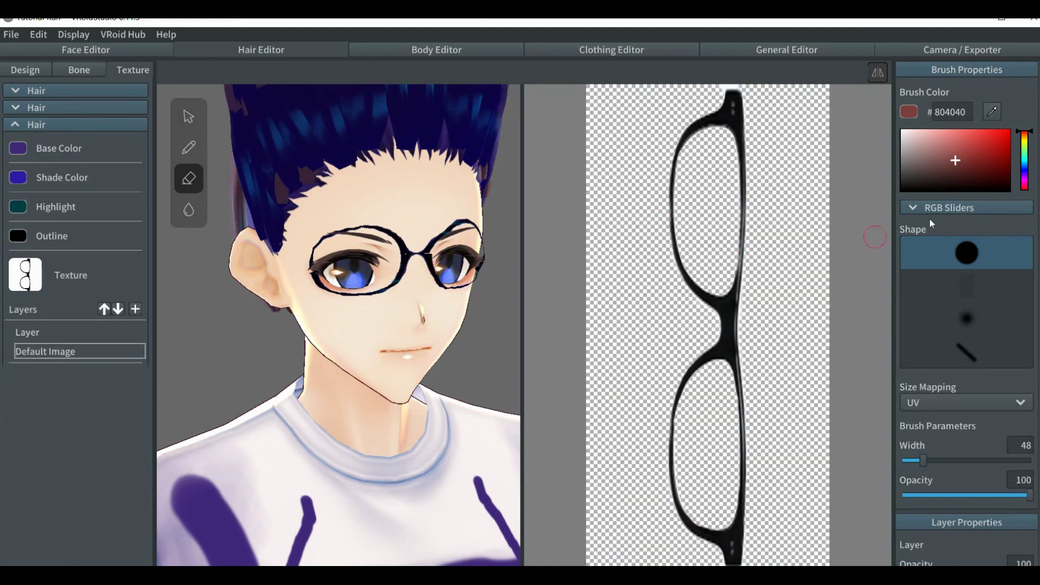
left_click_drag(901, 174, 896, 193)
scroll(778, 240, "up", 3)
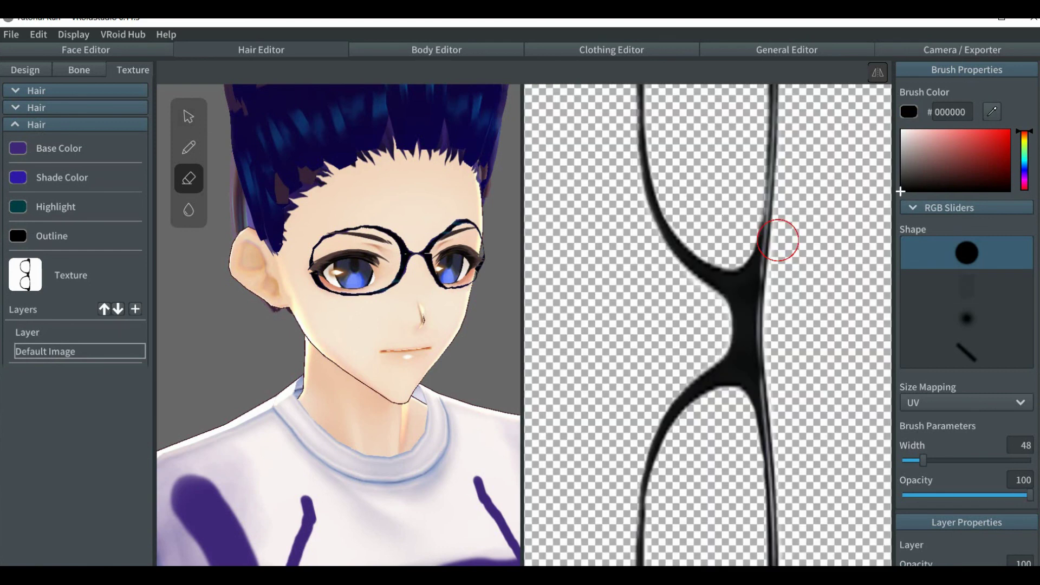
Step: Set the brush width to 12, toggle symmetry, and undo the trial eraser stroke on the glasses texture's rim
left_click(911, 461)
scroll(681, 275, "down", 2)
scroll(687, 349, "up", 3)
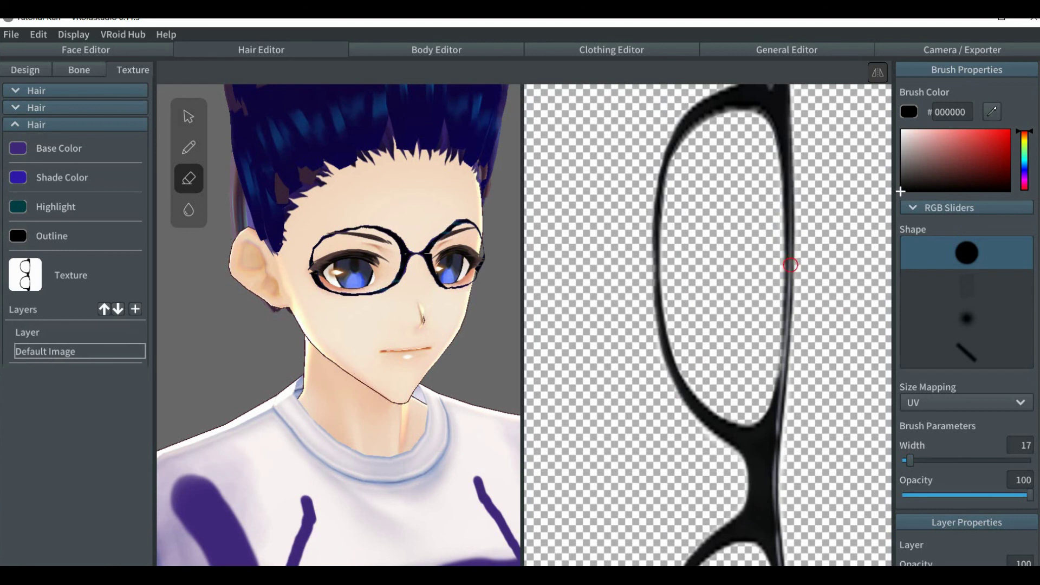
left_click(908, 460)
left_click(877, 72)
left_click_drag(789, 239, 791, 254)
key("ctrl+z")
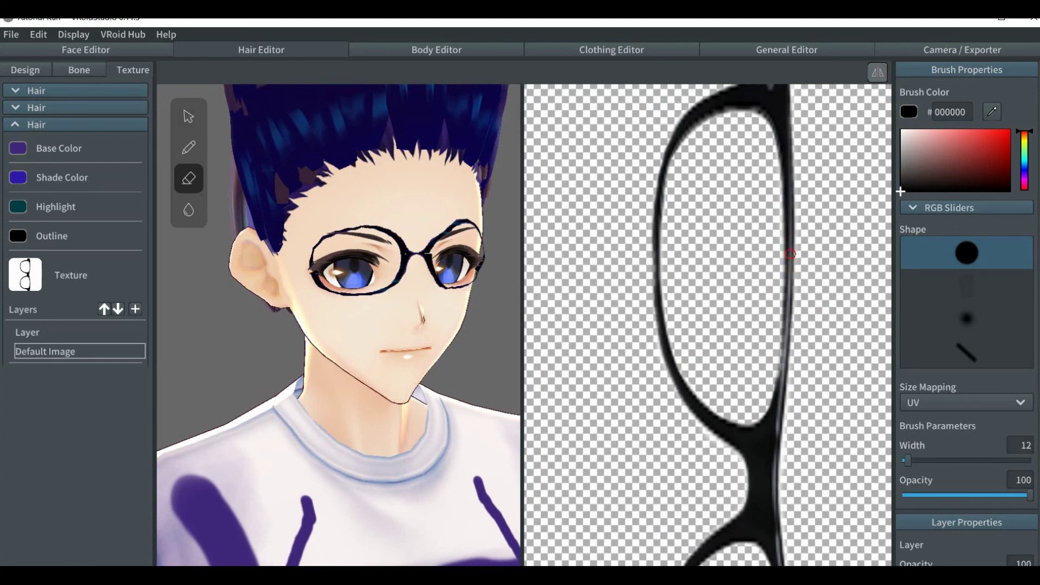
Step: Paint black brush strokes along the thin sections on both sides of the first lens rim, and return to the hair design view
left_click(188, 147)
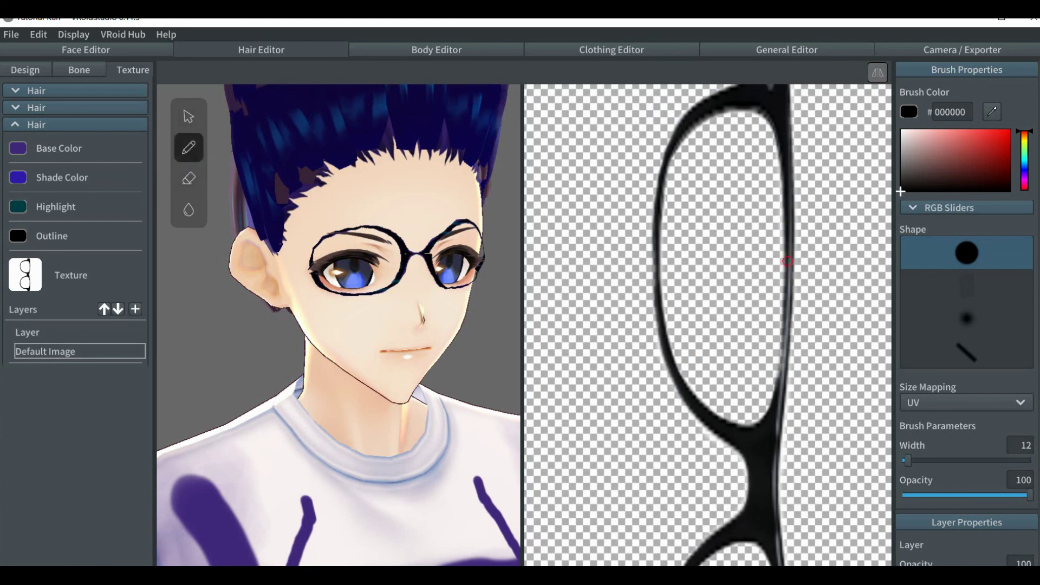
left_click_drag(790, 264, 782, 381)
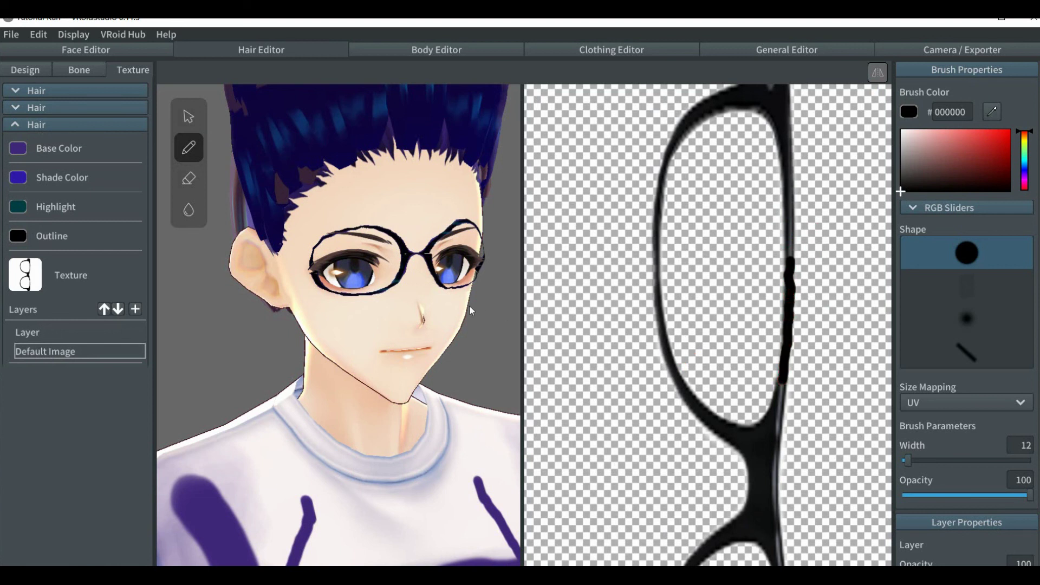
right_click_drag(471, 310, 454, 306)
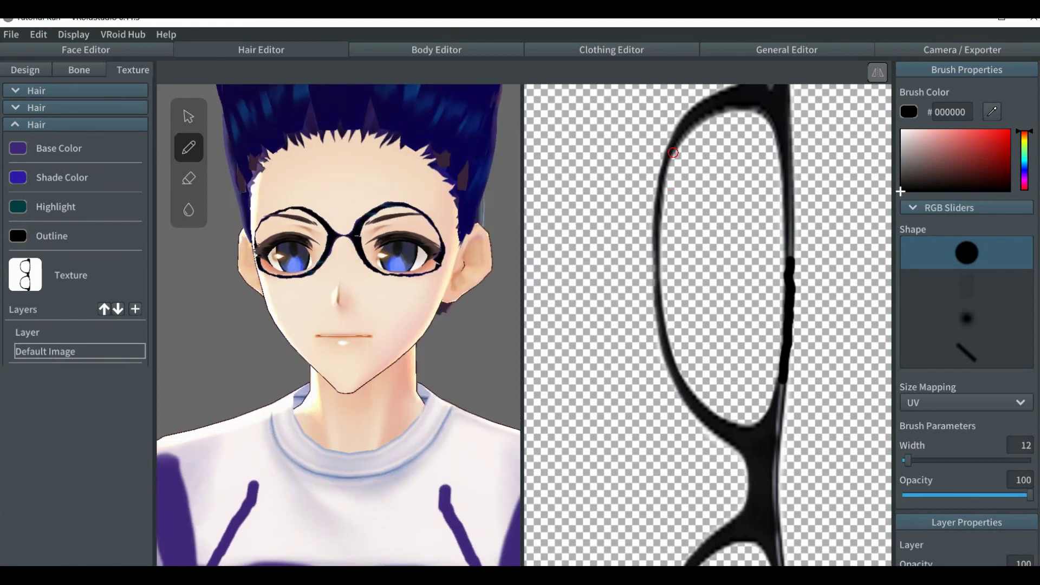
left_click_drag(670, 156, 658, 282)
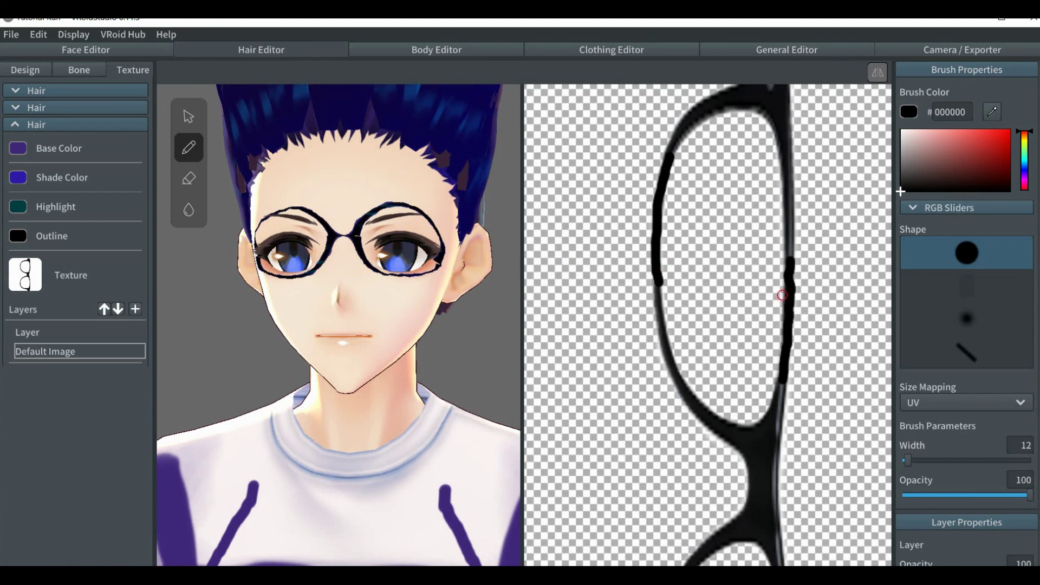
mouse_move(782, 296)
middle_mouse_down()
mouse_move(785, 147)
mouse_move(773, 106)
middle_mouse_up()
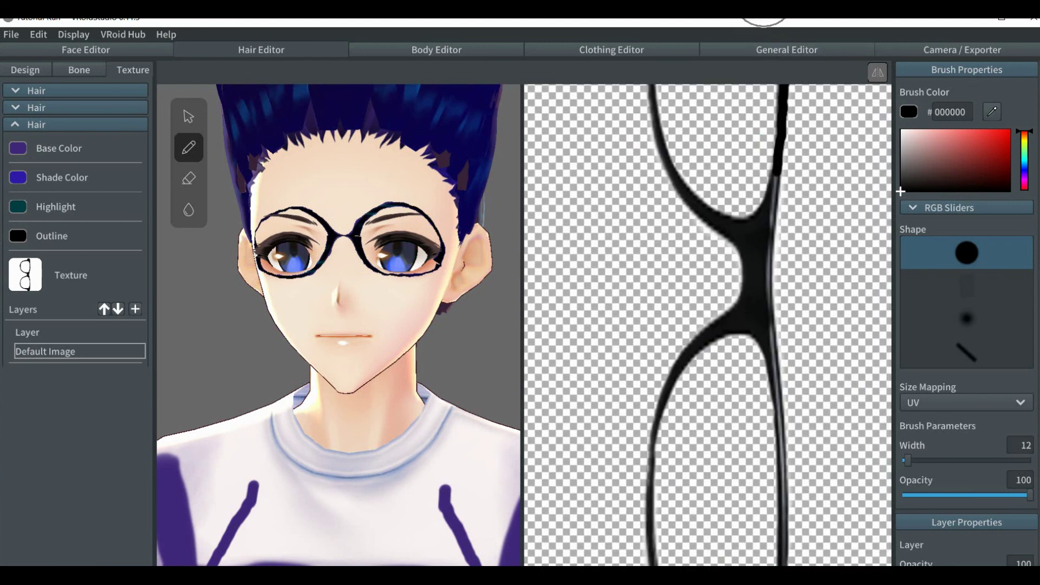
middle_click_drag(679, 351, 668, 227)
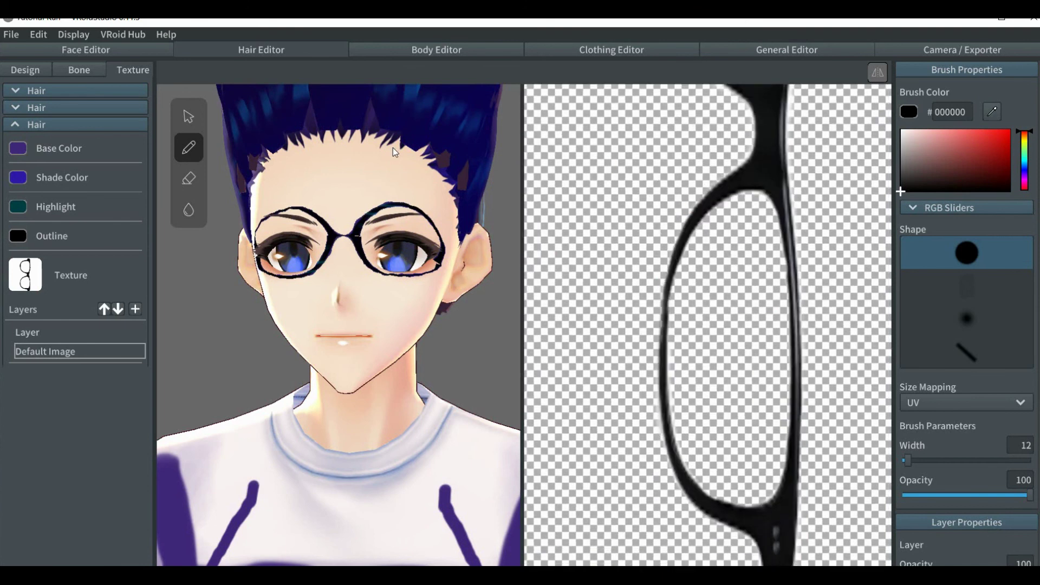
left_click(34, 70)
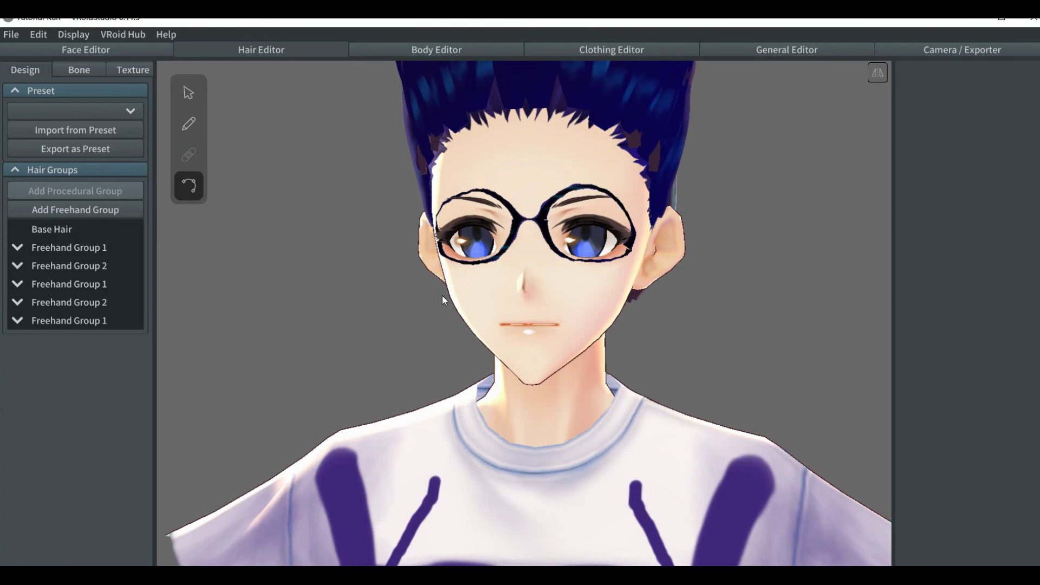